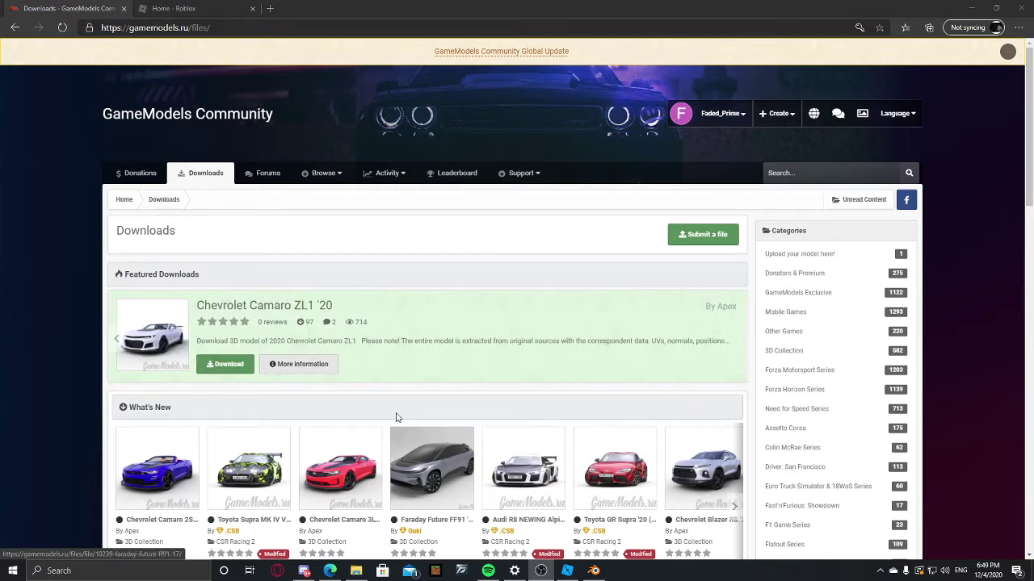
Open the Mobile Games category of the GameModels downloads and go to its Real Racing 3 subcategory
{"action": "left_click", "coordinate": [217, 174]}
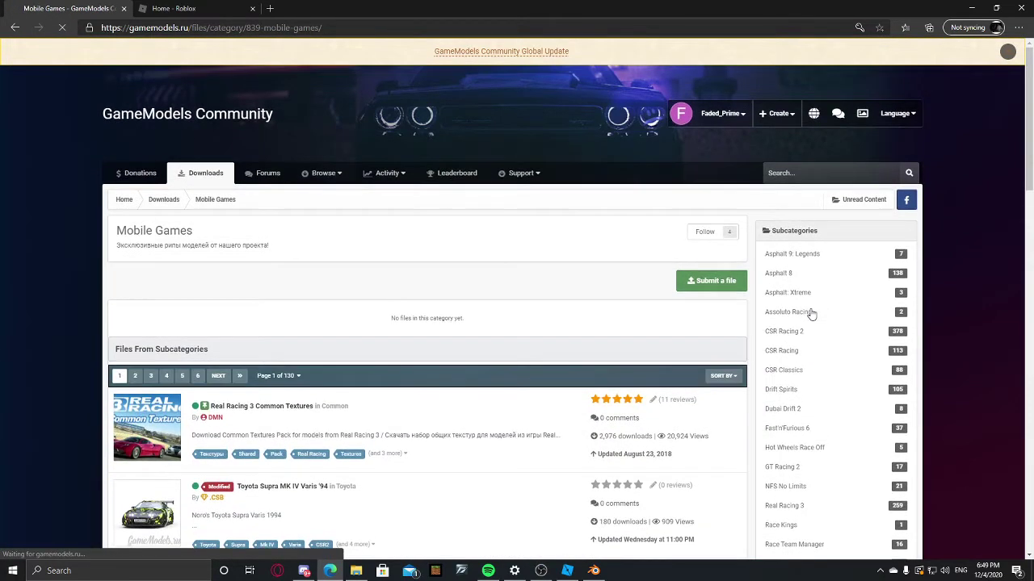
{"action": "scroll", "coordinate": [812, 314], "scroll_direction": "down", "scroll_amount": 4}
{"action": "scroll", "coordinate": [814, 314], "scroll_direction": "up", "scroll_amount": 1}
{"action": "scroll", "coordinate": [814, 313], "scroll_direction": "up", "scroll_amount": 1}
{"action": "left_click", "coordinate": [803, 277]}
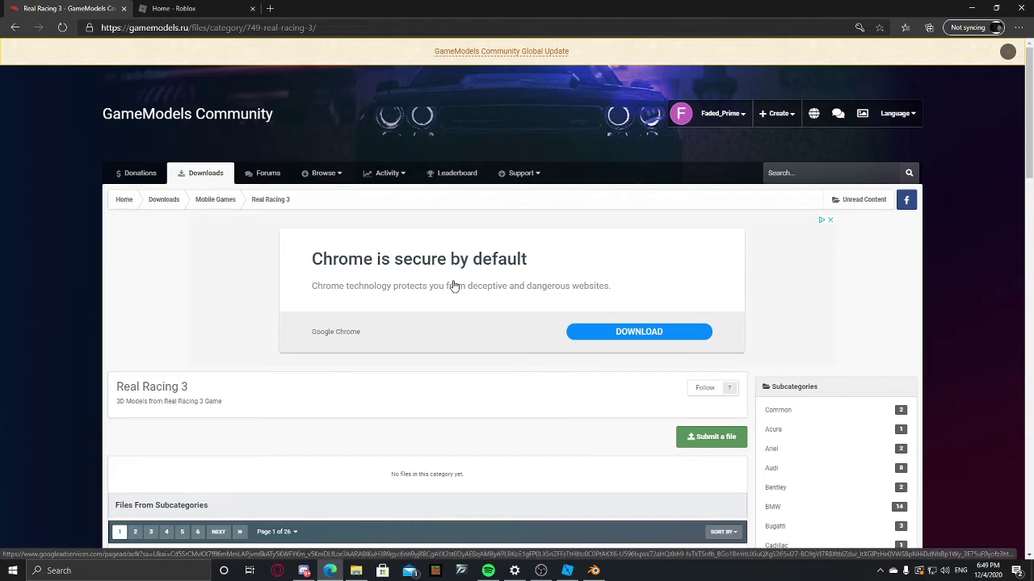
Browse the Real Racing 3 car listings from page 1 through page 2 and on to page 3
{"action": "scroll", "coordinate": [453, 286], "scroll_direction": "down", "scroll_amount": 4}
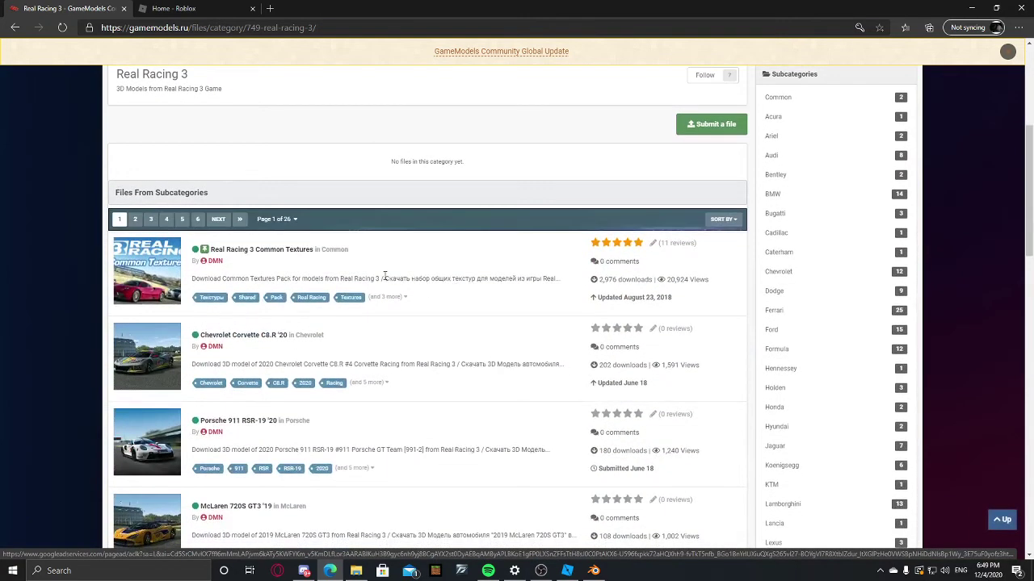
{"action": "scroll", "coordinate": [407, 244], "scroll_direction": "down", "scroll_amount": 3}
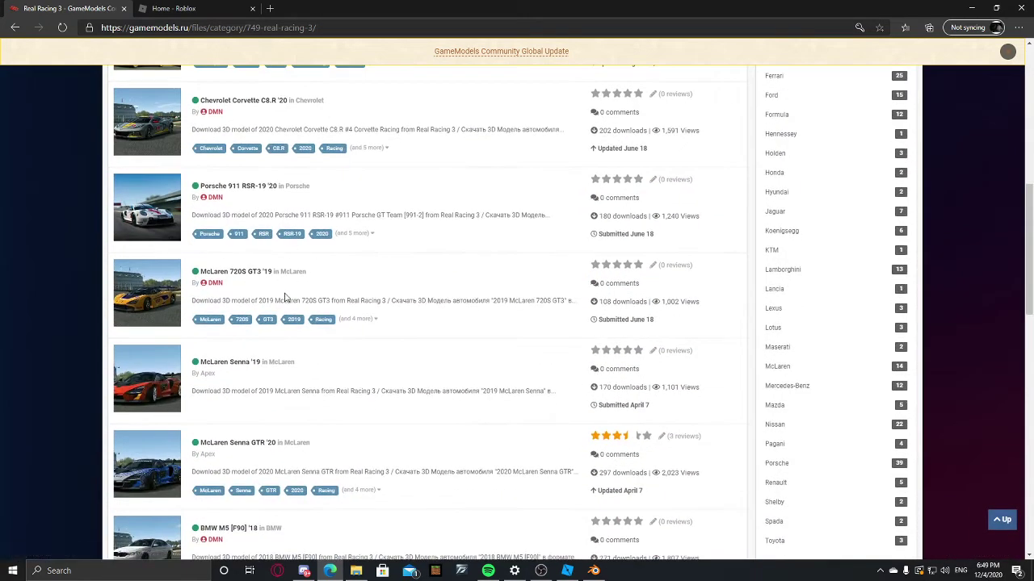
{"action": "scroll", "coordinate": [376, 286], "scroll_direction": "down", "scroll_amount": 4}
{"action": "scroll", "coordinate": [243, 282], "scroll_direction": "down", "scroll_amount": 6}
{"action": "scroll", "coordinate": [231, 291], "scroll_direction": "up", "scroll_amount": 3}
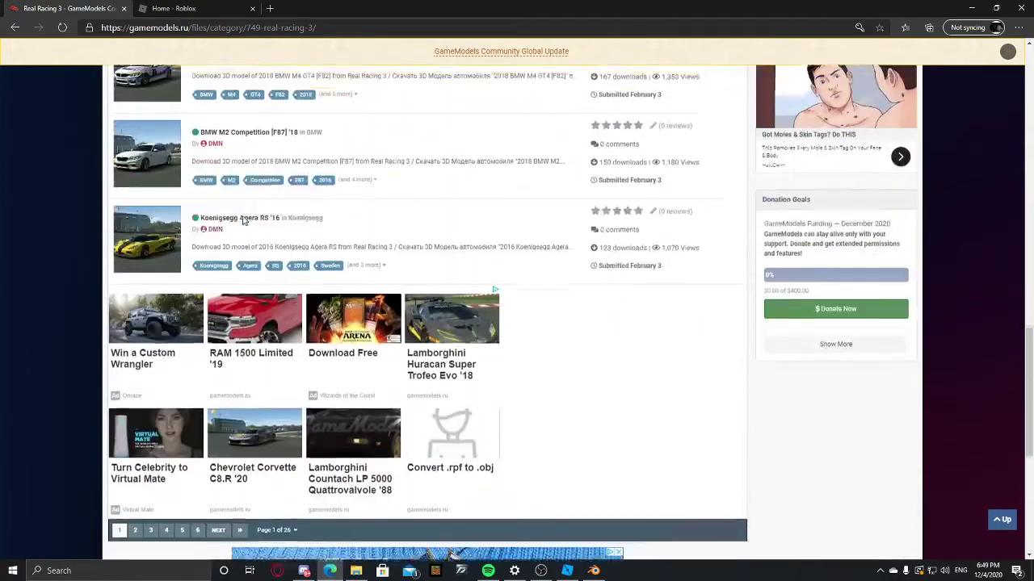
{"action": "scroll", "coordinate": [355, 113], "scroll_direction": "down", "scroll_amount": 5}
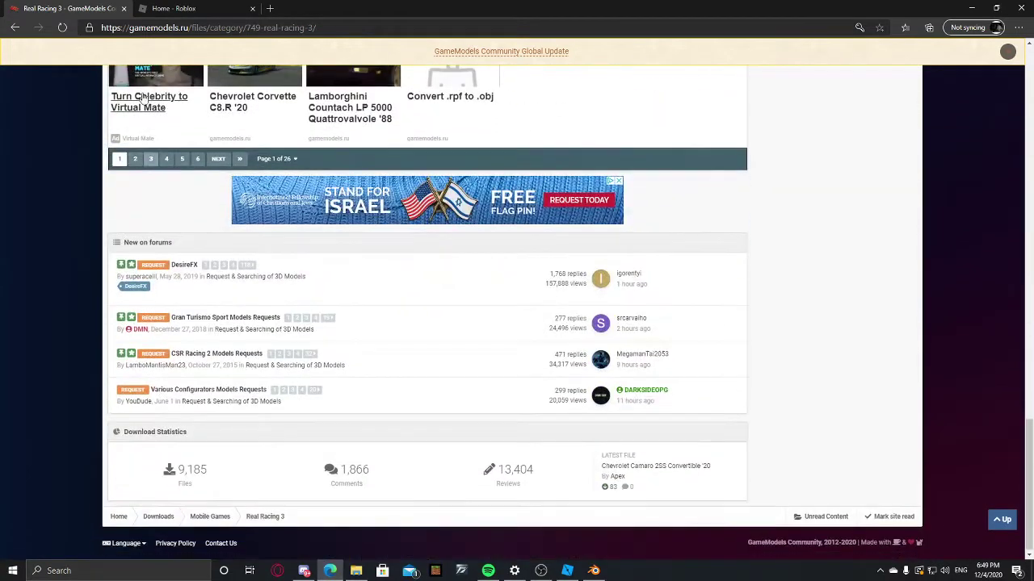
{"action": "left_click", "coordinate": [137, 162]}
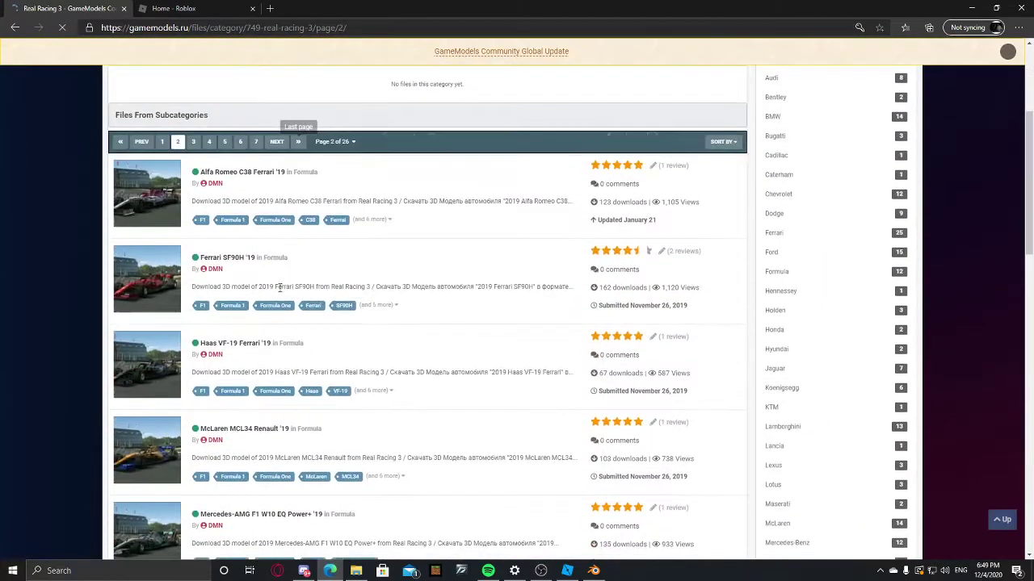
{"action": "scroll", "coordinate": [291, 287], "scroll_direction": "down", "scroll_amount": 10}
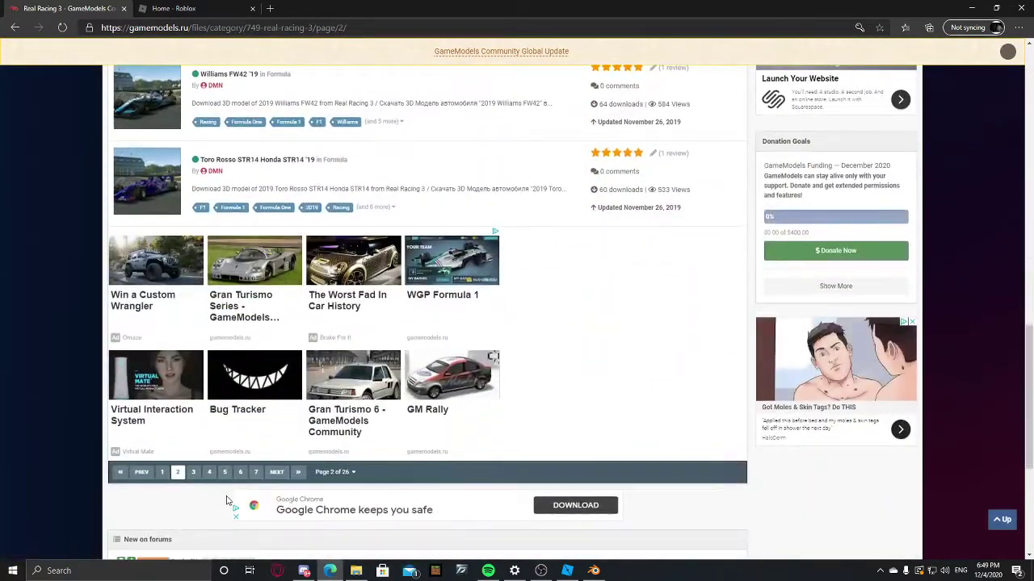
{"action": "left_click", "coordinate": [193, 471]}
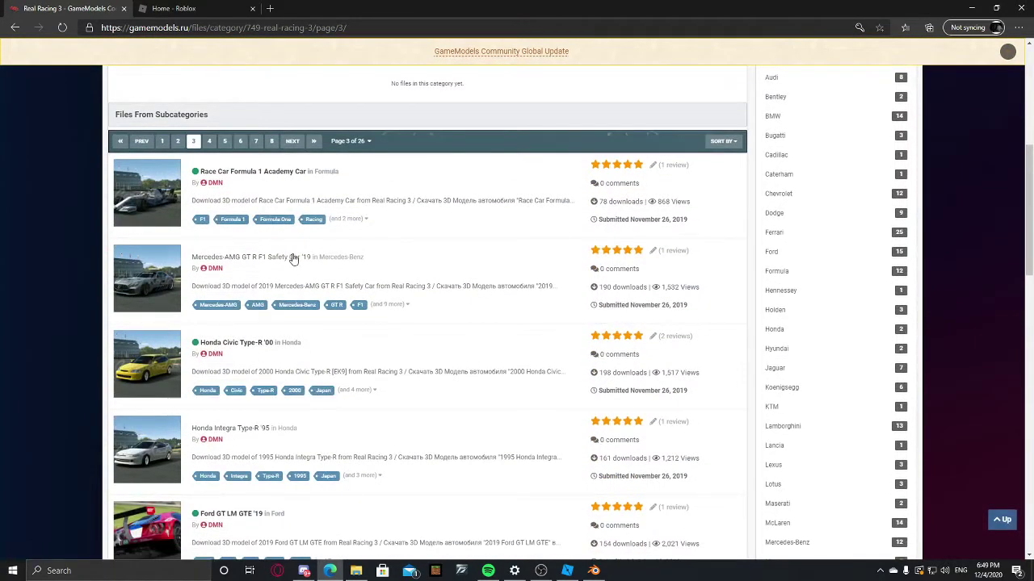
{"action": "left_click", "coordinate": [239, 343]}
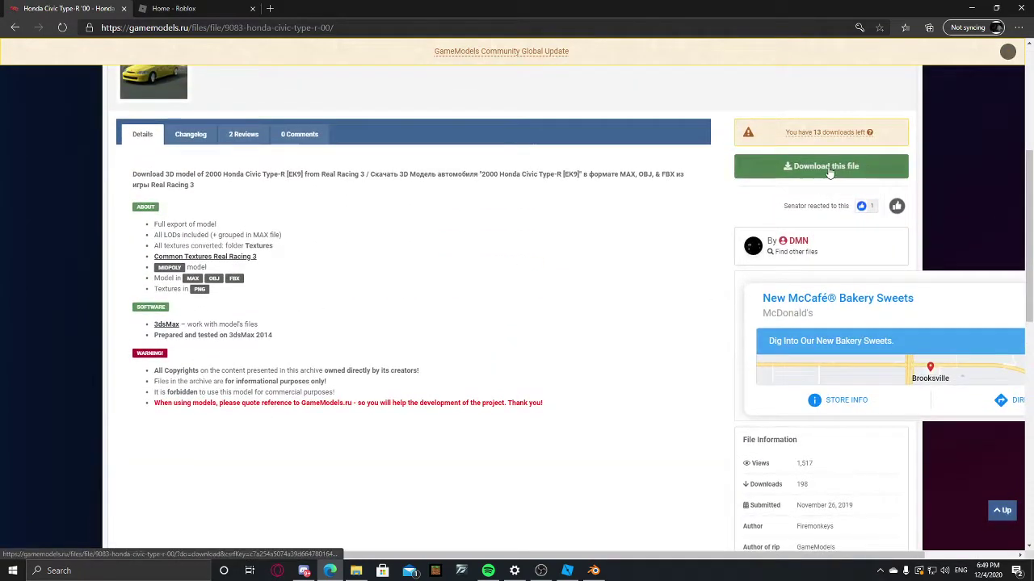
{"action": "left_click", "coordinate": [828, 170]}
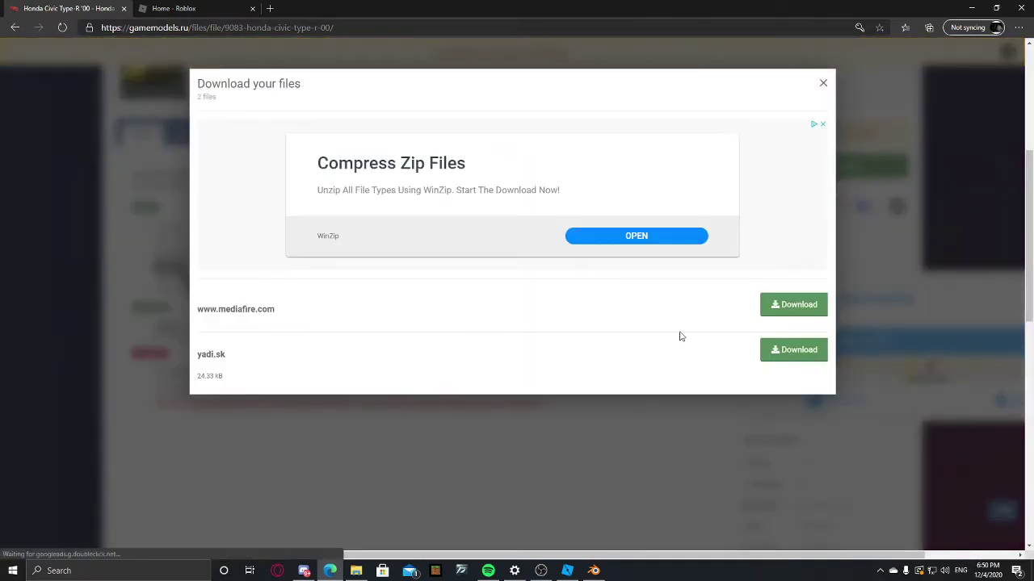
{"action": "left_click", "coordinate": [777, 313]}
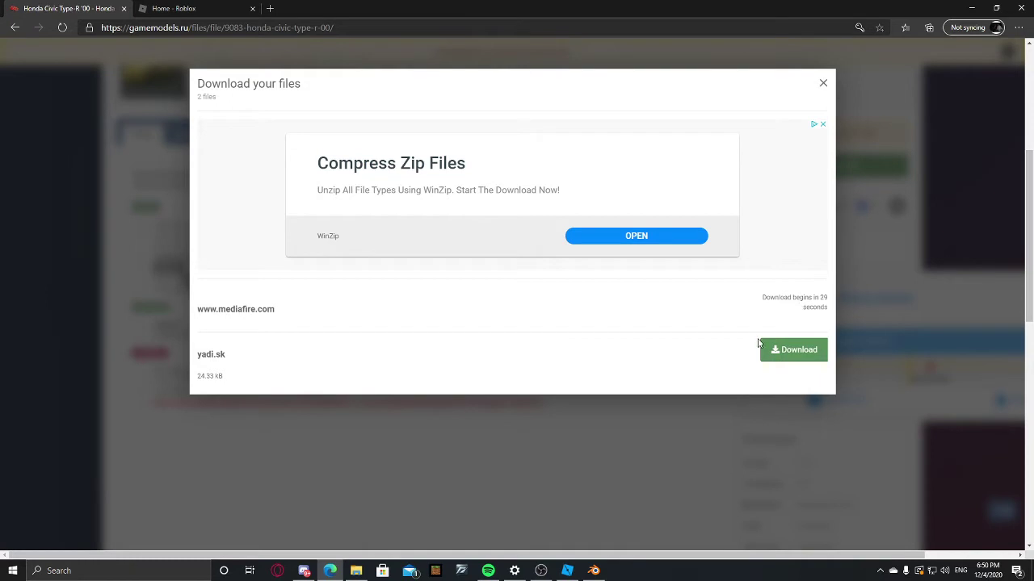
Switch to Microsoft Store, search for Breezip and open the BreeZip: Rar, Zip & 7z Extractor listing
{"action": "left_click", "coordinate": [382, 571]}
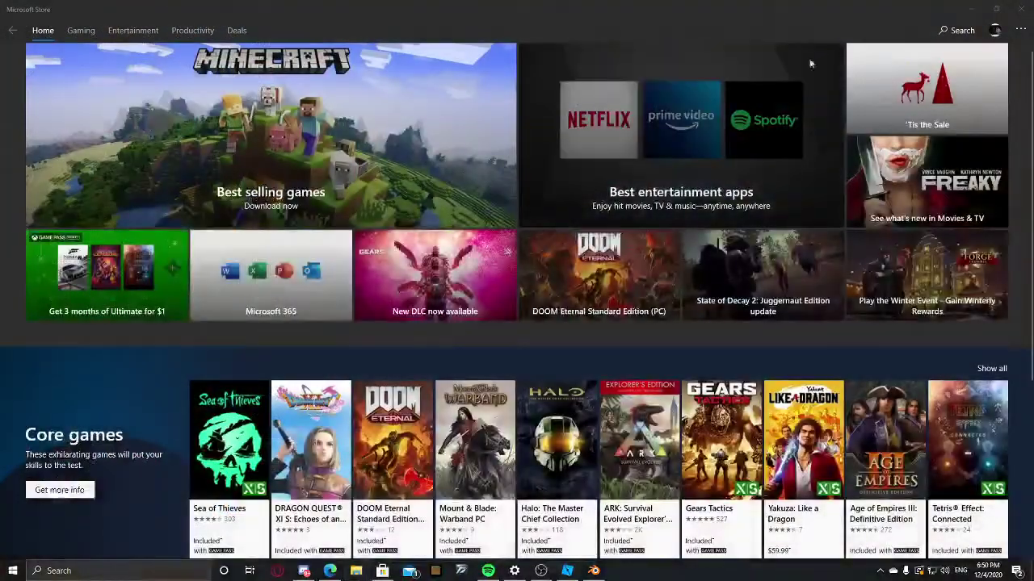
{"action": "left_click", "coordinate": [960, 29]}
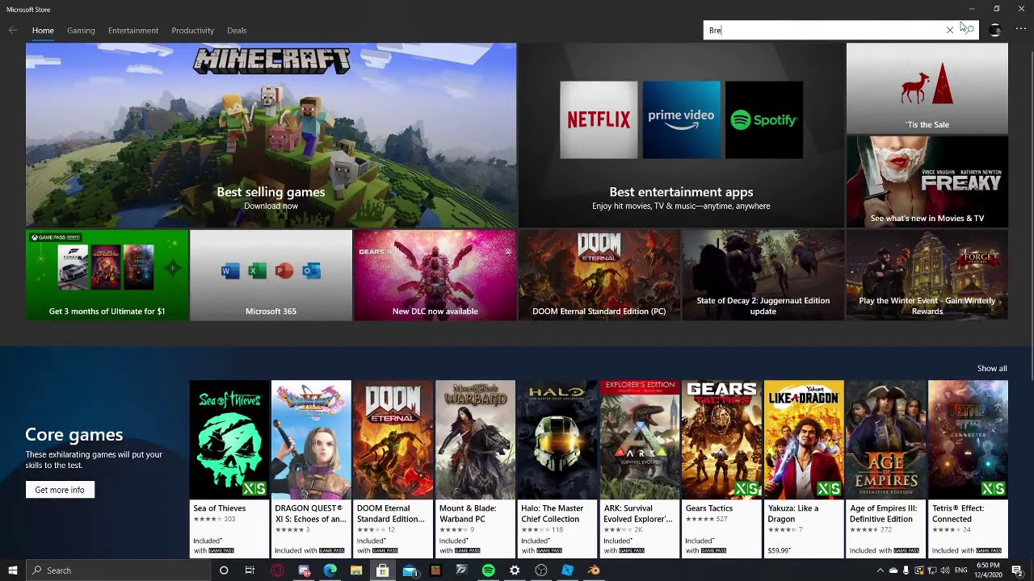
{"action": "type", "text": "Breezip"}
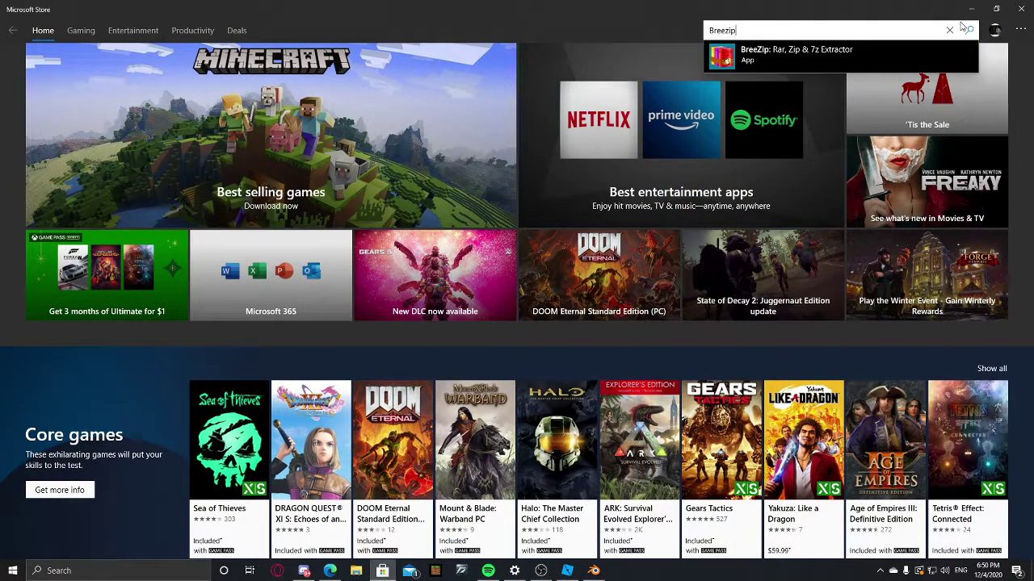
{"action": "key", "text": "Return"}
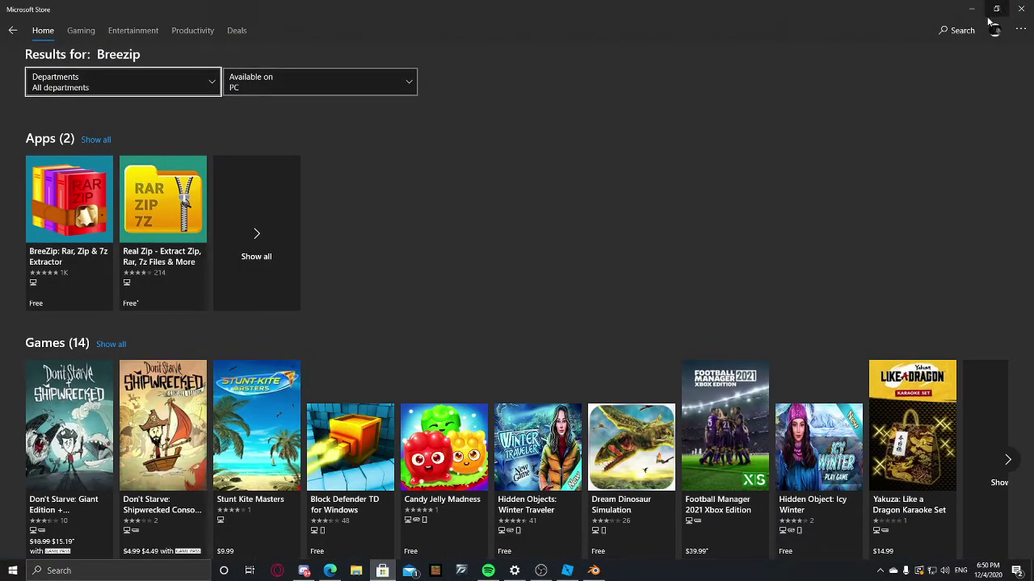
{"action": "left_click", "coordinate": [63, 190]}
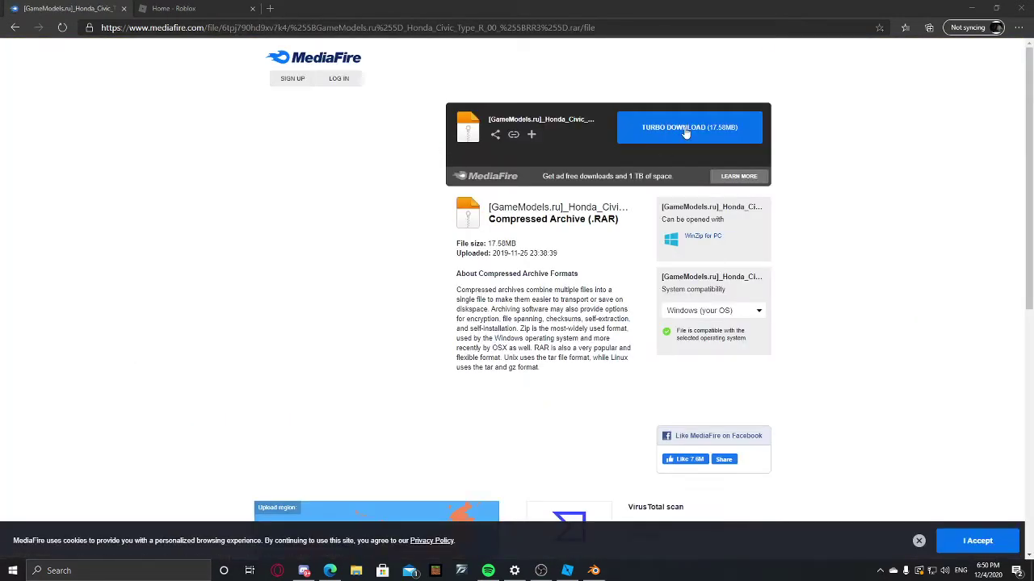
Download the Honda Civic Type R RAR archive from MediaFire, dismissing the pop-up window, and open the archive in BreeZip
{"action": "left_click", "coordinate": [685, 133]}
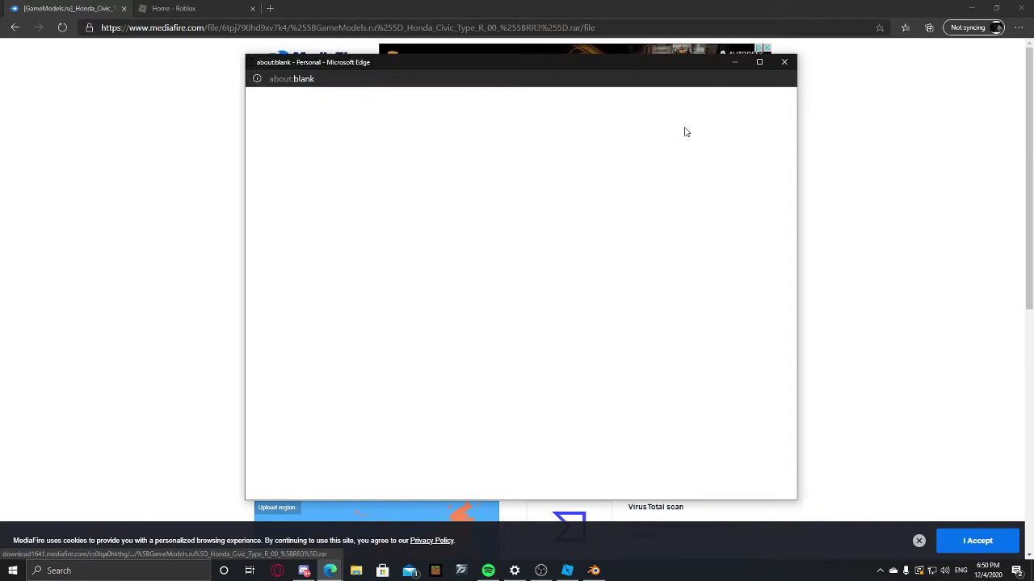
{"action": "left_click", "coordinate": [782, 63]}
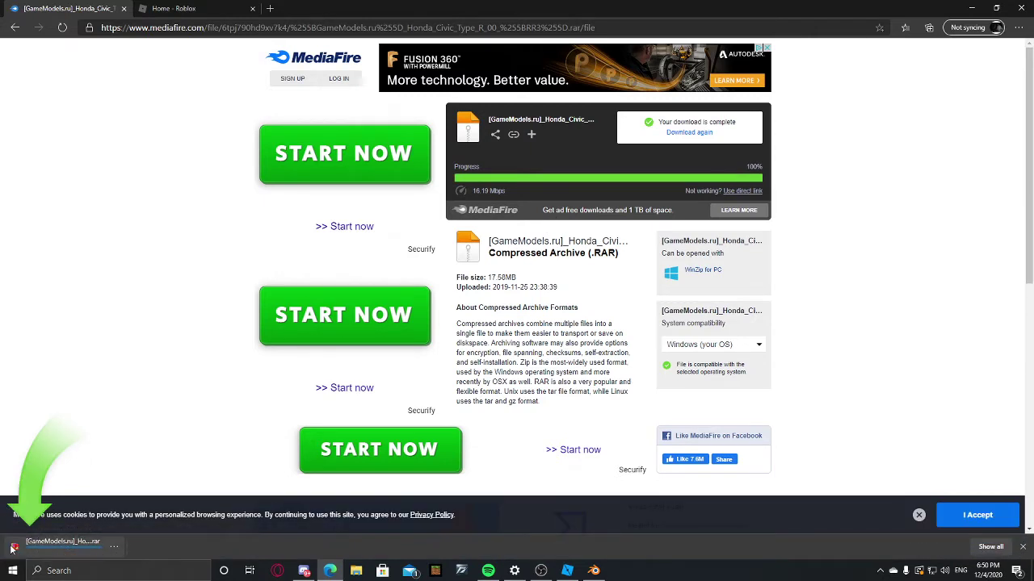
{"action": "left_click", "coordinate": [70, 551]}
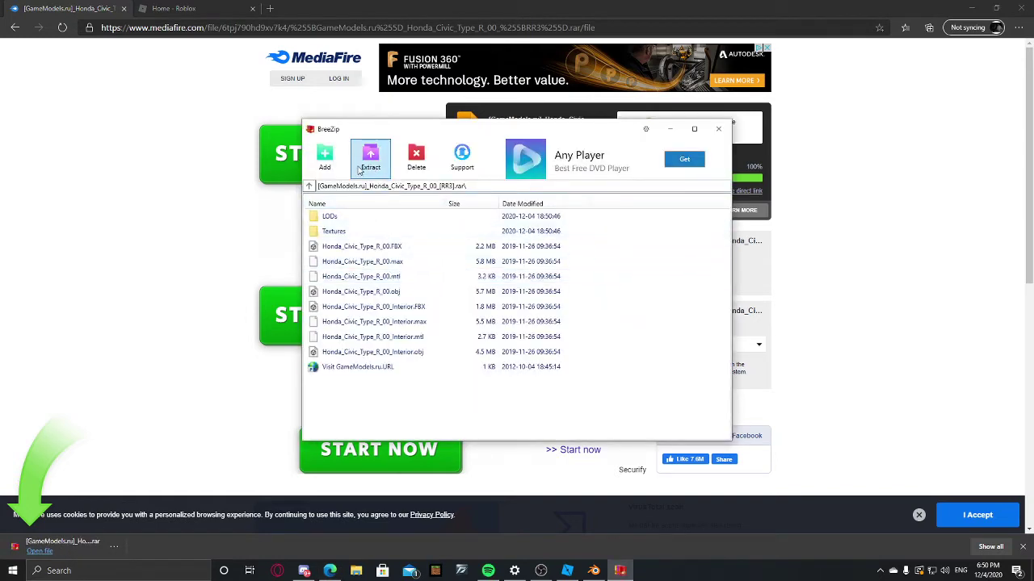
Extract the archive's contents into Downloads, close BreeZip and open the extracted Textures folder
{"action": "left_click", "coordinate": [369, 160]}
{"action": "left_click", "coordinate": [603, 276]}
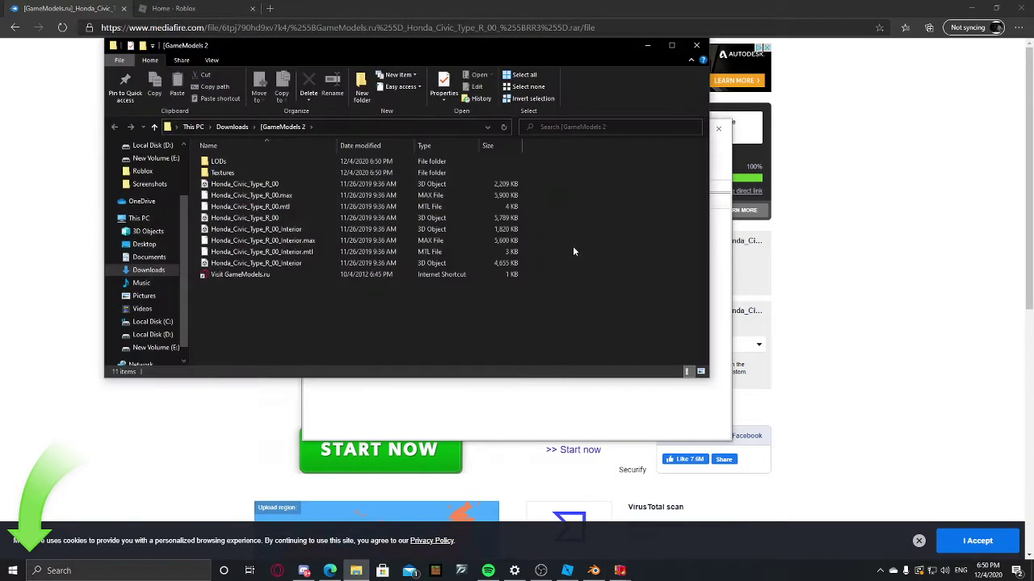
{"action": "left_click", "coordinate": [718, 194]}
{"action": "left_click", "coordinate": [635, 230]}
{"action": "left_click", "coordinate": [718, 129]}
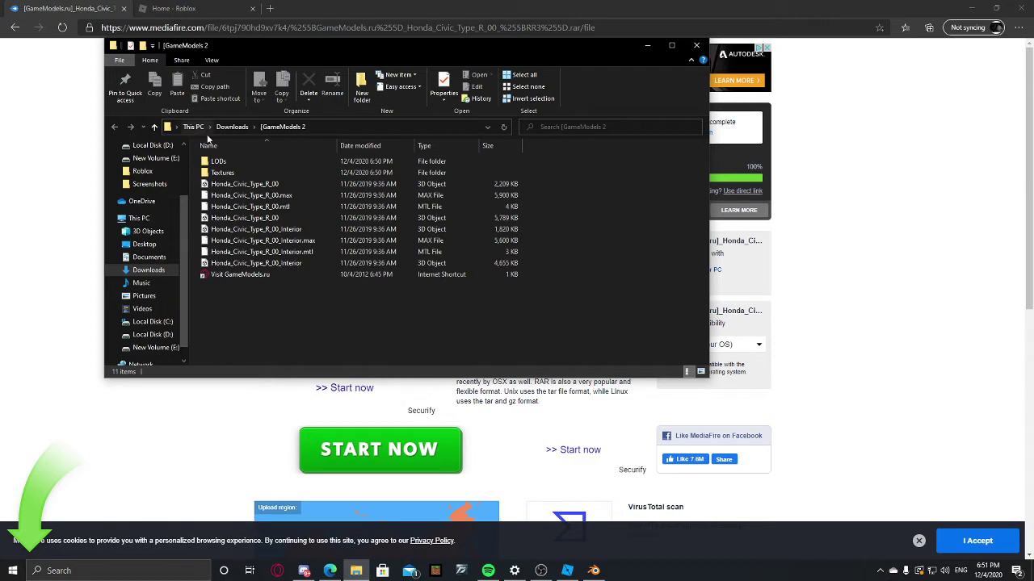
{"action": "double_click", "coordinate": [246, 172]}
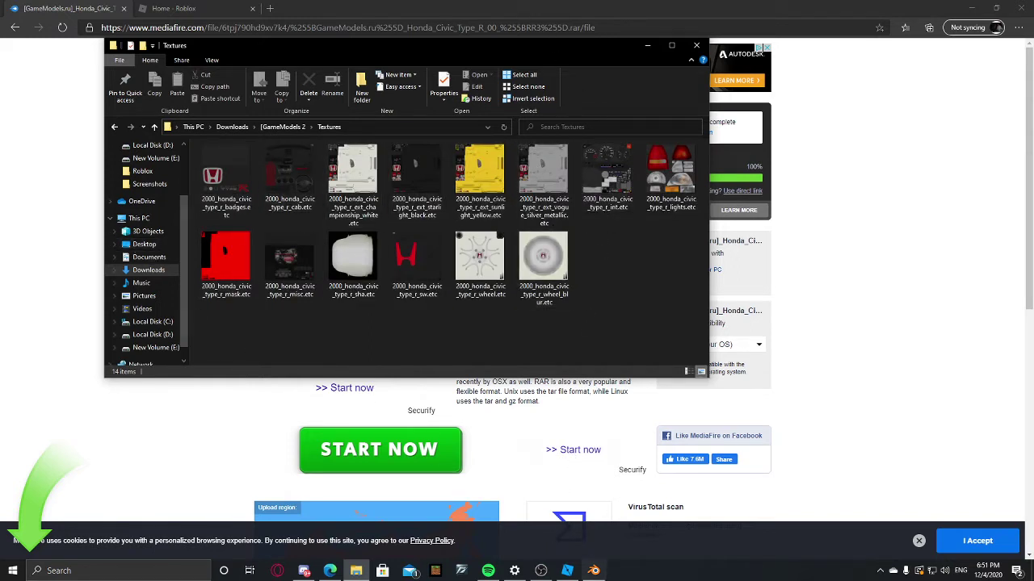
Switch to Roblox Studio and replace the Toolbox with the Game window
{"action": "left_click", "coordinate": [576, 555]}
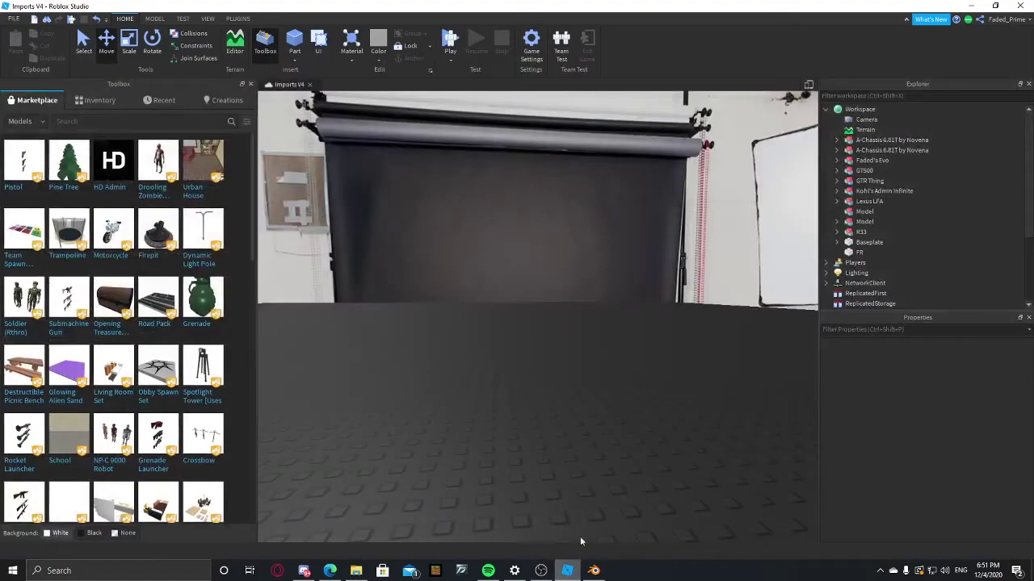
{"action": "left_click_drag", "start_coordinate": [613, 388], "coordinate": [523, 378]}
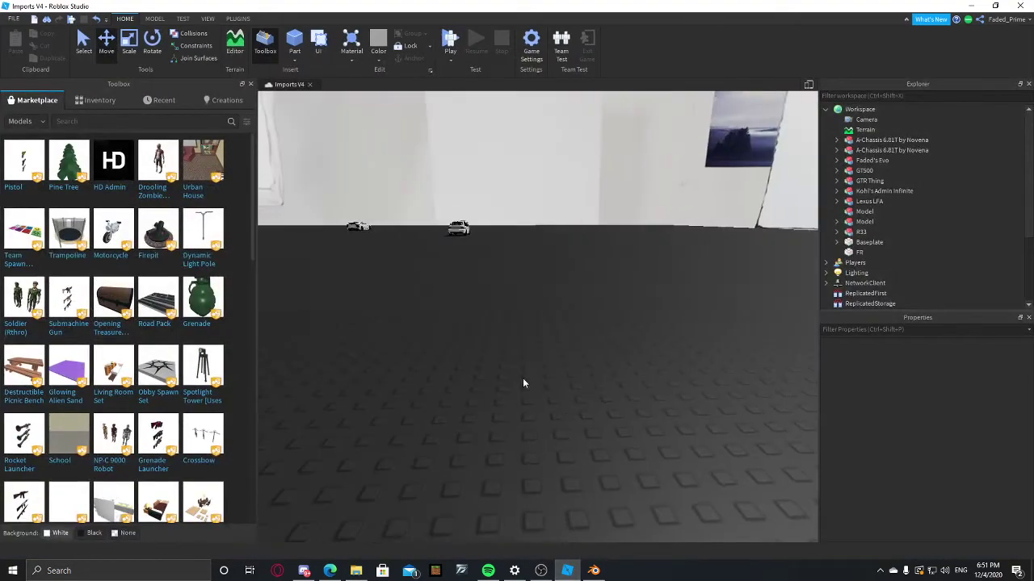
{"action": "left_click", "coordinate": [249, 85]}
{"action": "right_click", "coordinate": [739, 40]}
{"action": "right_click", "coordinate": [701, 38]}
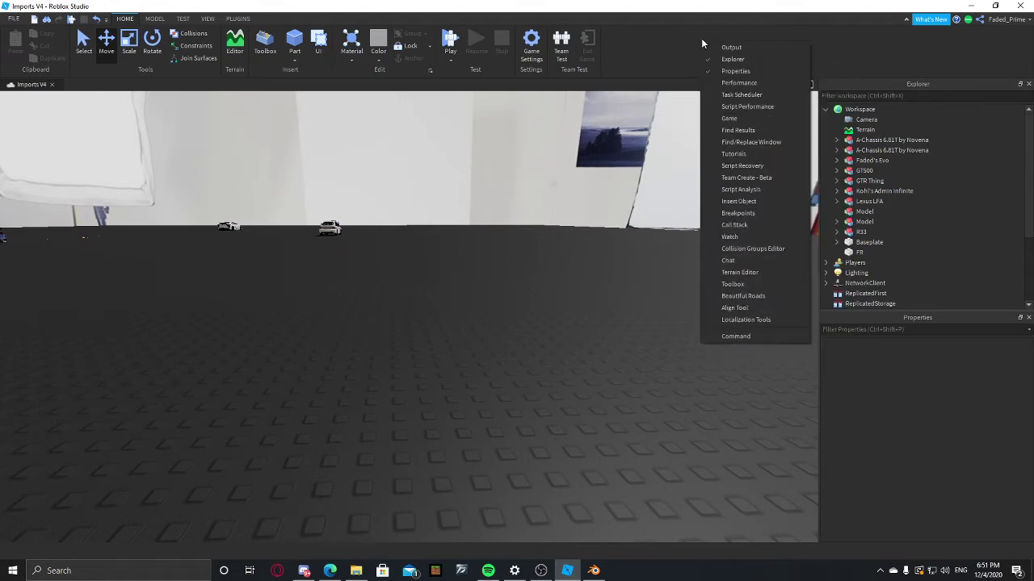
{"action": "left_click", "coordinate": [737, 118]}
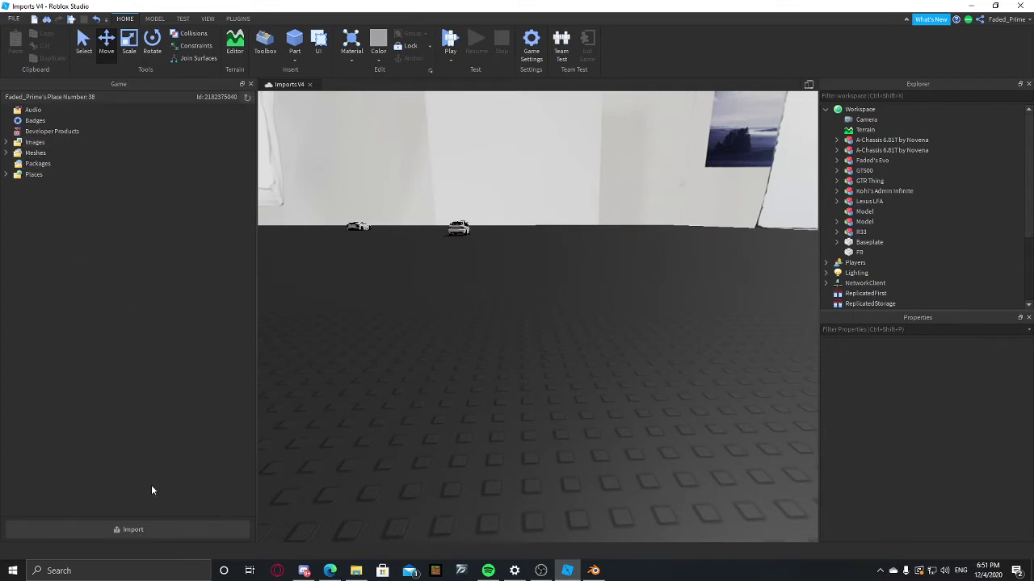
Start a bulk import of all the Honda Civic images from the Textures folder of [GameModels 2 in Downloads
{"action": "left_click", "coordinate": [132, 530]}
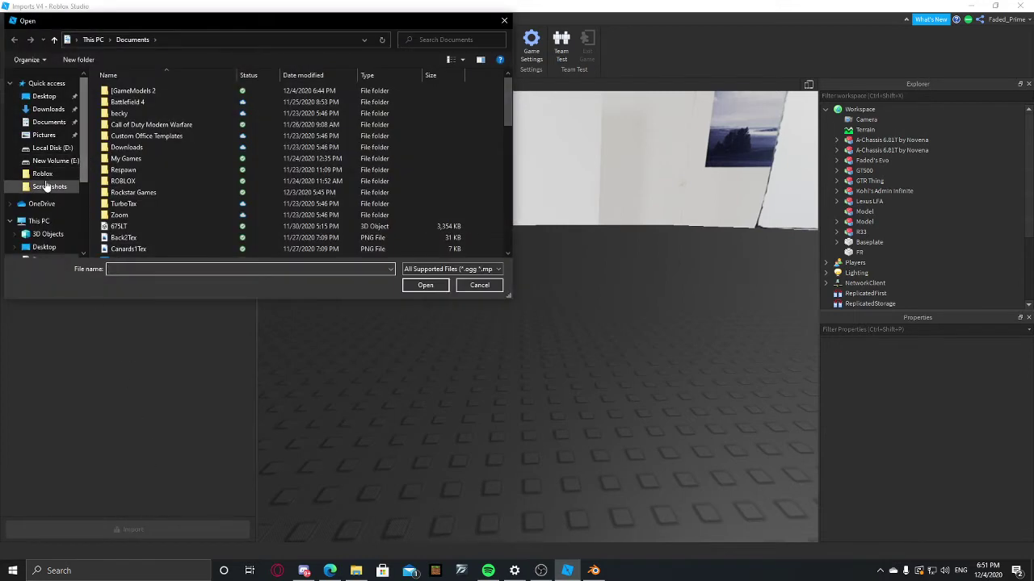
{"action": "left_click", "coordinate": [44, 150]}
{"action": "left_click", "coordinate": [47, 161]}
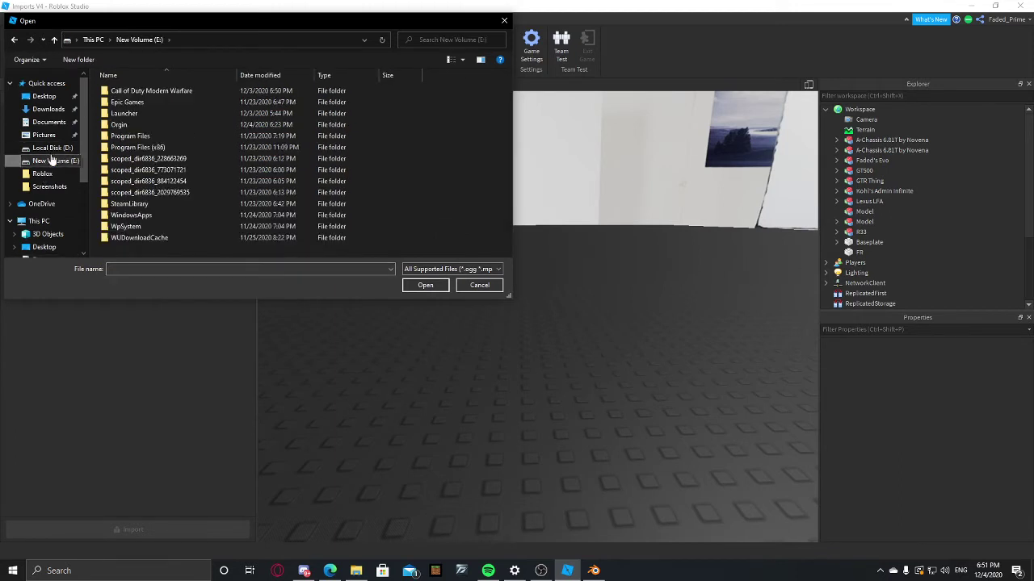
{"action": "left_click", "coordinate": [49, 109]}
{"action": "double_click", "coordinate": [154, 104]}
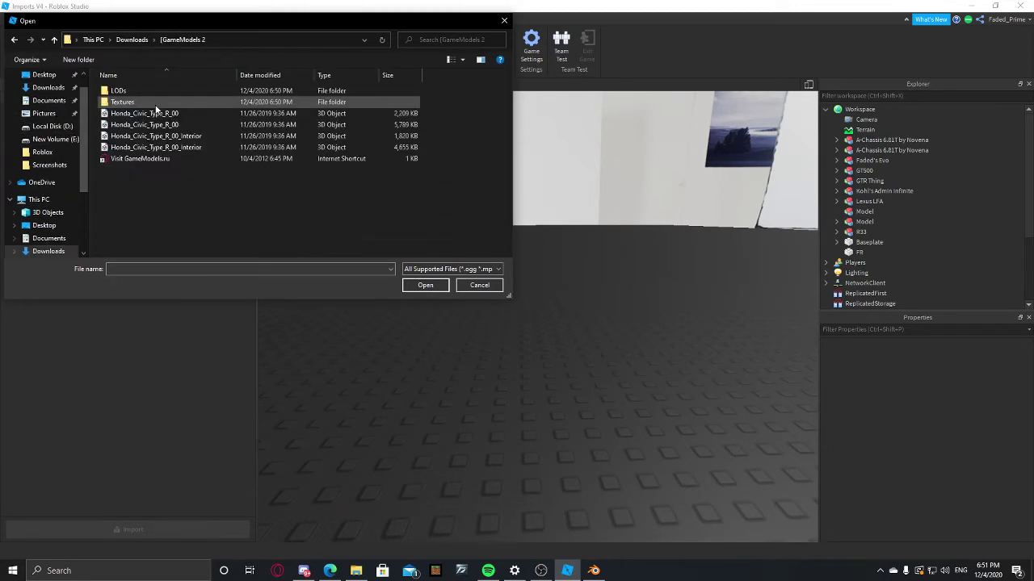
{"action": "double_click", "coordinate": [149, 104]}
{"action": "left_click", "coordinate": [145, 102]}
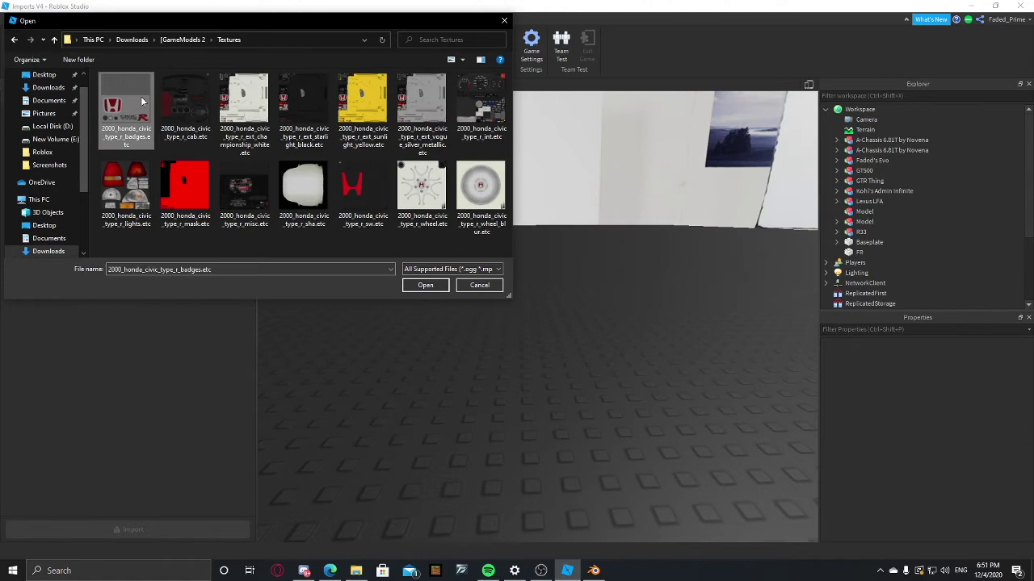
{"action": "left_click", "coordinate": [460, 191], "text": "shift"}
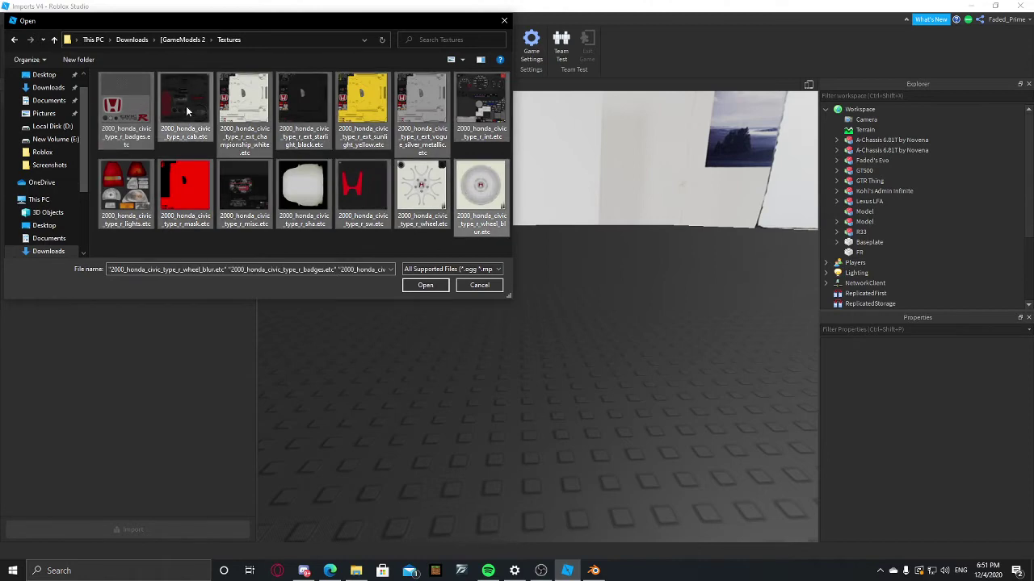
{"action": "left_click", "coordinate": [424, 285]}
Cancel the rest of the bulk import and close its window
{"action": "left_click", "coordinate": [462, 182]}
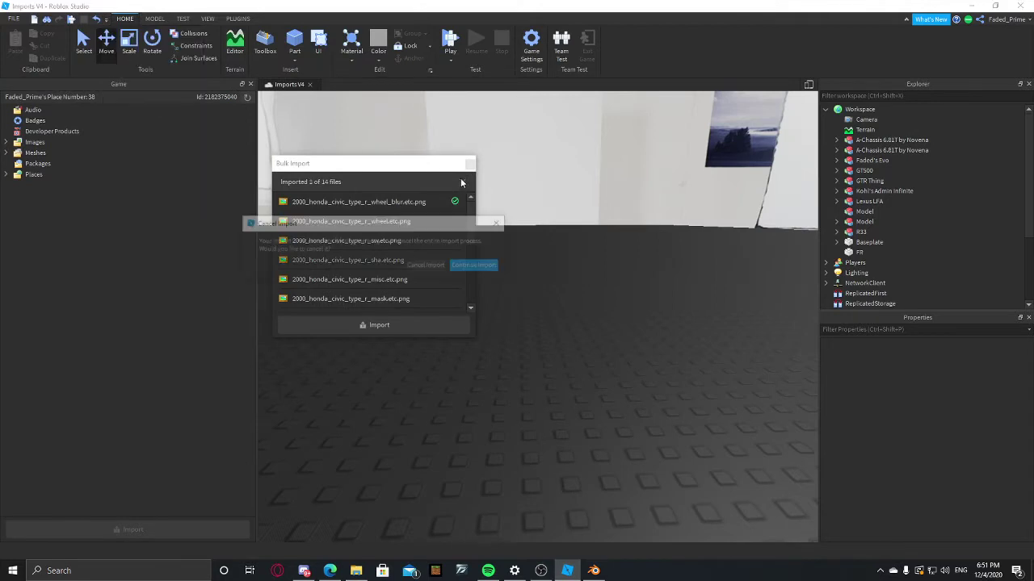
{"action": "left_click", "coordinate": [434, 267]}
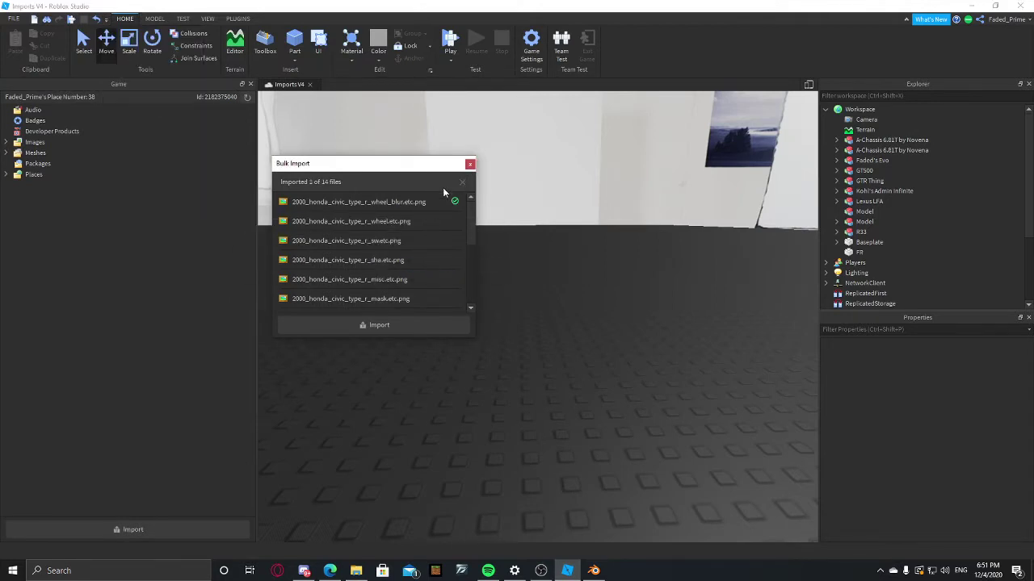
{"action": "left_click", "coordinate": [470, 165]}
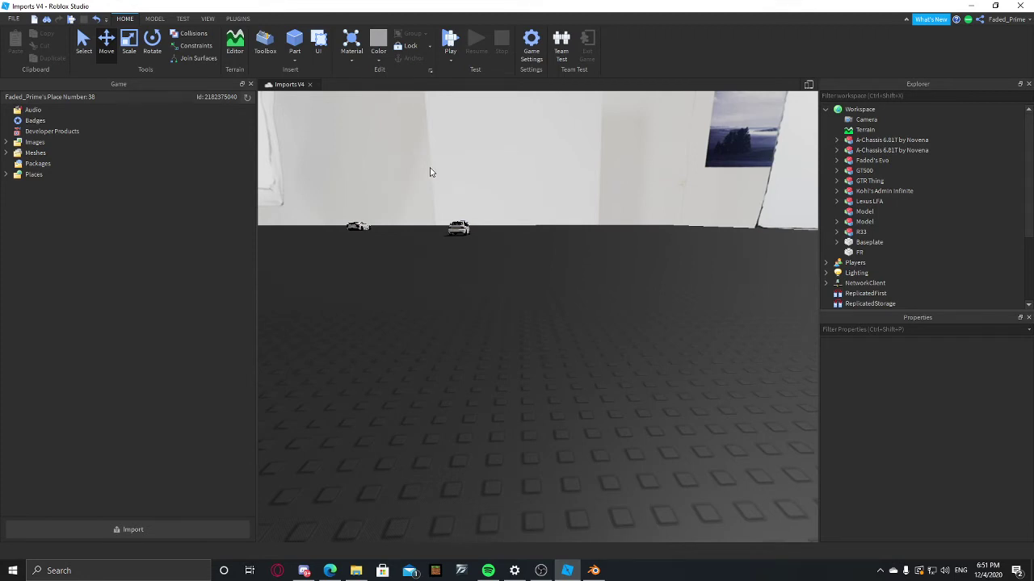
Select the GT500's interior mesh inside the car and clear its TextureID
{"action": "right_click", "coordinate": [596, 266]}
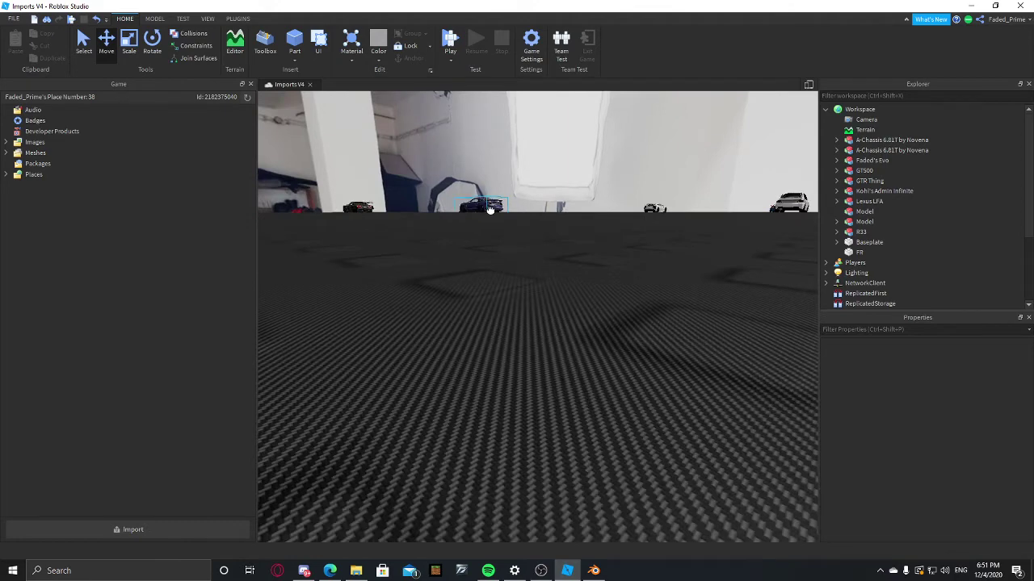
{"action": "left_click", "coordinate": [490, 210]}
{"action": "key", "text": "f"}
{"action": "scroll", "coordinate": [497, 241], "scroll_direction": "up", "scroll_amount": 5}
{"action": "right_click", "coordinate": [497, 241]}
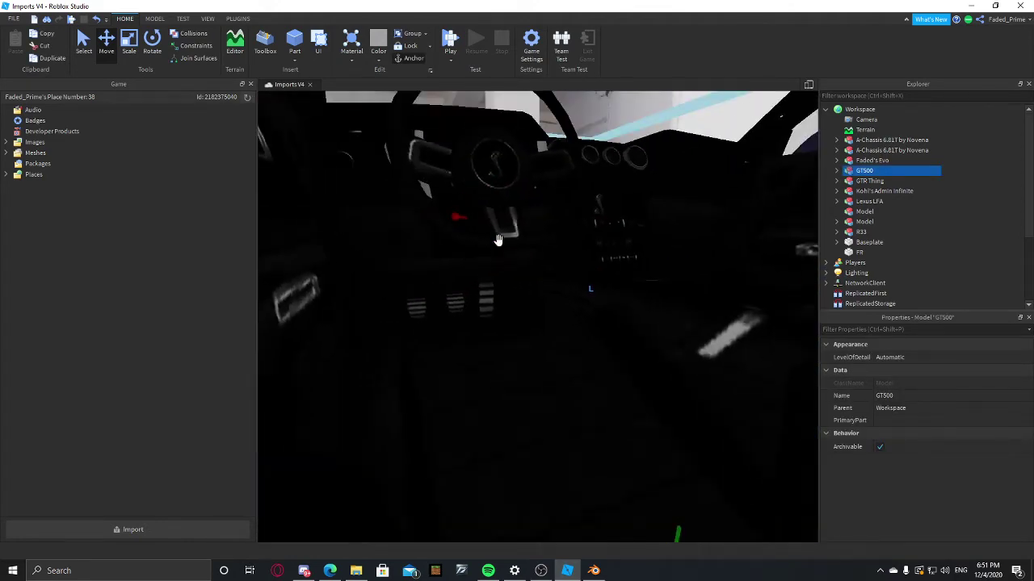
{"action": "key", "text": "e"}
{"action": "left_click", "coordinate": [492, 346], "text": "alt"}
{"action": "left_click", "coordinate": [950, 459]}
{"action": "key", "text": "BackSpace"}
{"action": "key", "text": "Return"}
{"action": "right_click", "coordinate": [600, 442]}
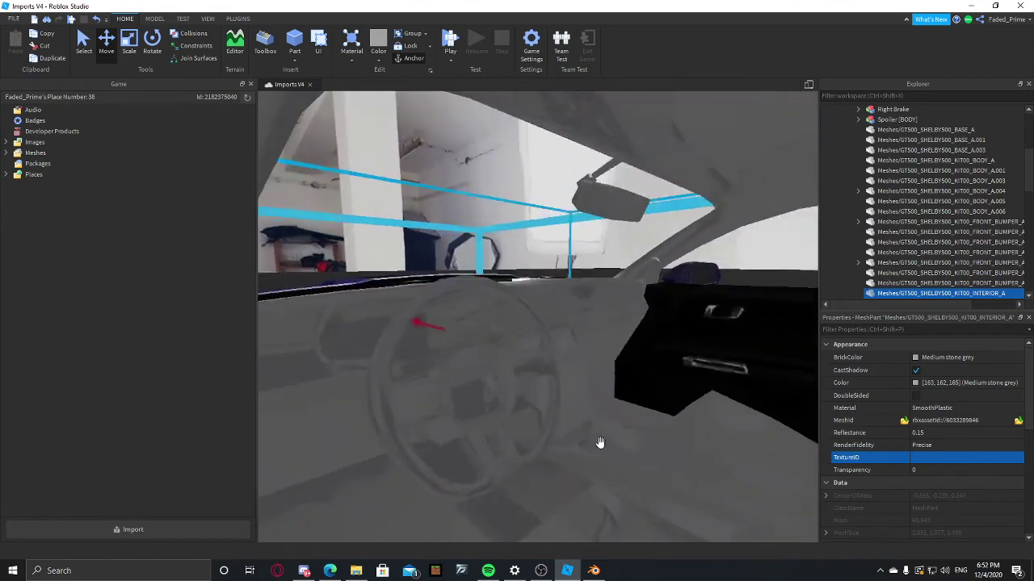
{"action": "right_click", "coordinate": [605, 444]}
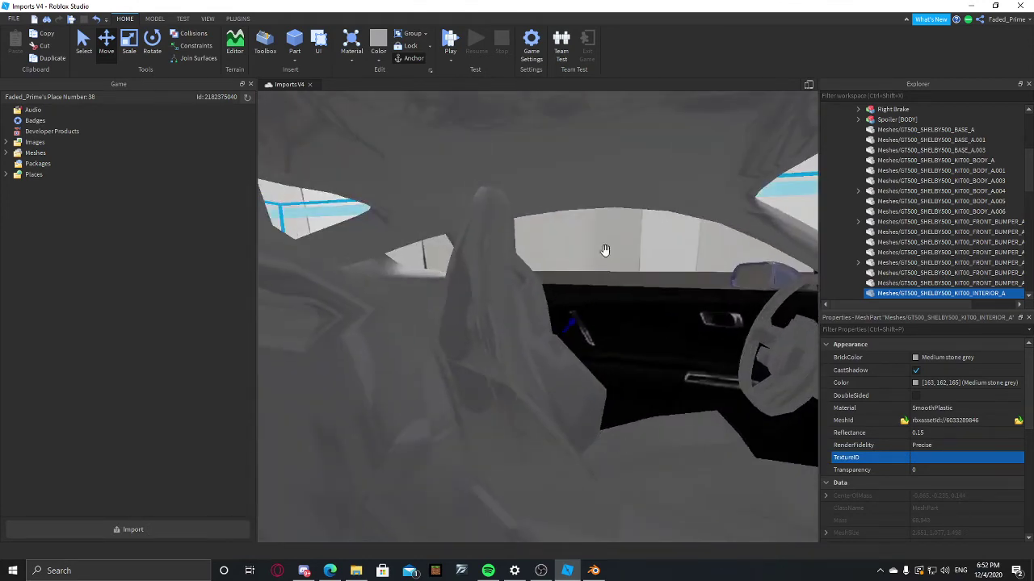
{"action": "left_click", "coordinate": [928, 457]}
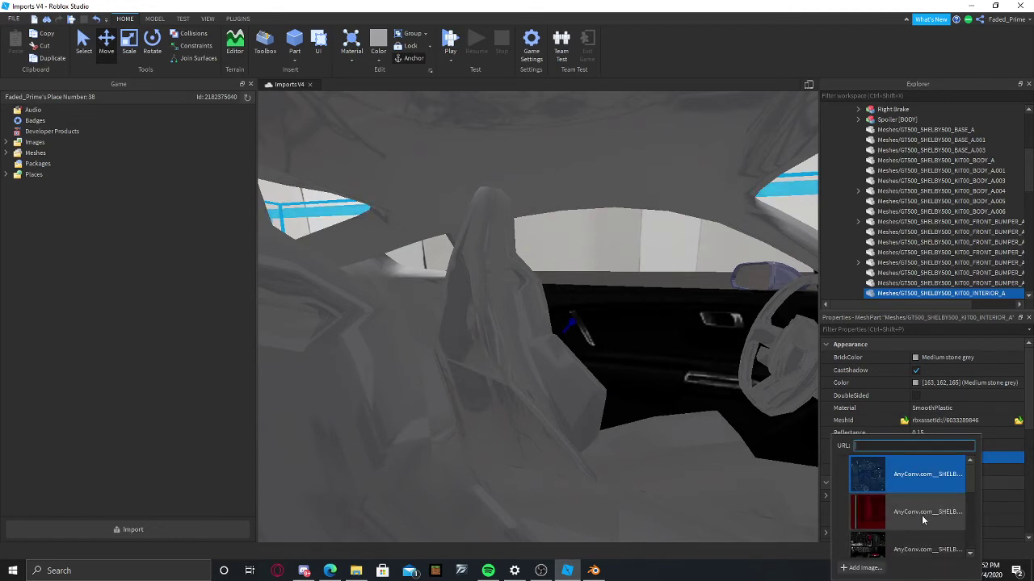
{"action": "right_click", "coordinate": [677, 318]}
{"action": "left_click", "coordinate": [934, 458]}
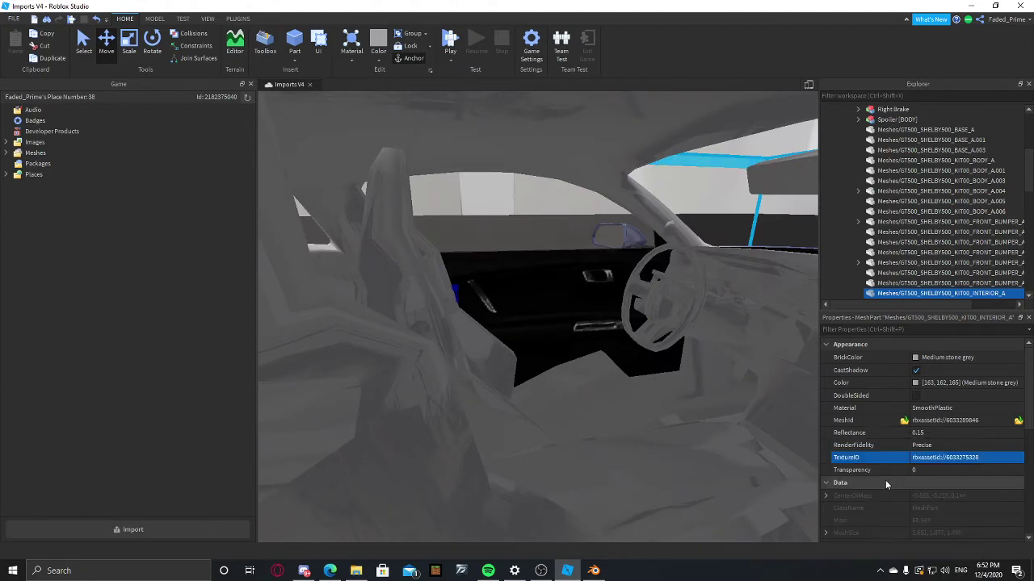
{"action": "left_click", "coordinate": [888, 480]}
Select the cobra badge mesh on the GT500's rear, set its transparency to 0 and clear its TextureID
{"action": "right_click", "coordinate": [598, 349]}
{"action": "key", "text": "f"}
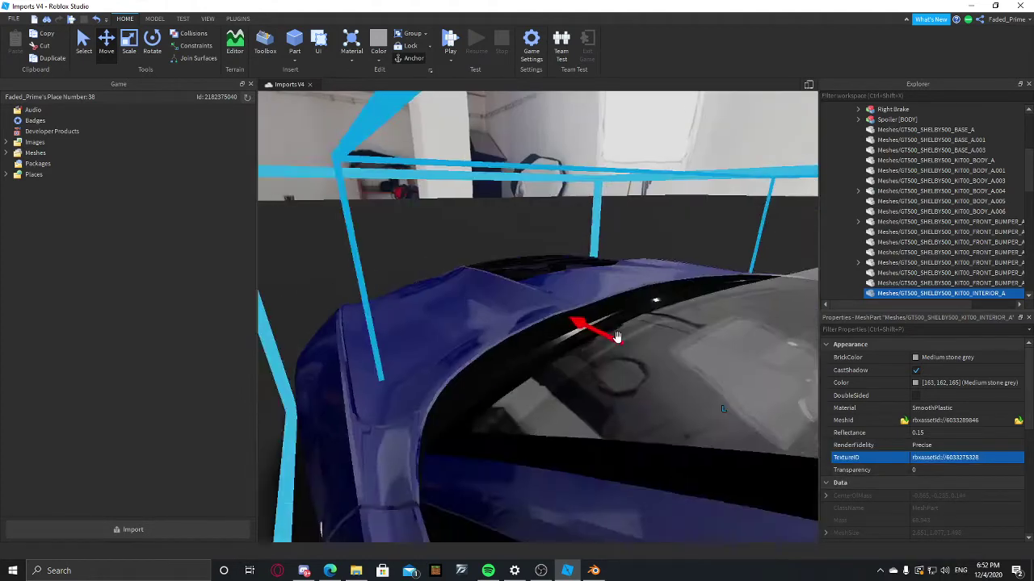
{"action": "key", "text": "w"}
{"action": "key", "text": "a"}
{"action": "scroll", "coordinate": [618, 338], "scroll_direction": "up", "scroll_amount": 8}
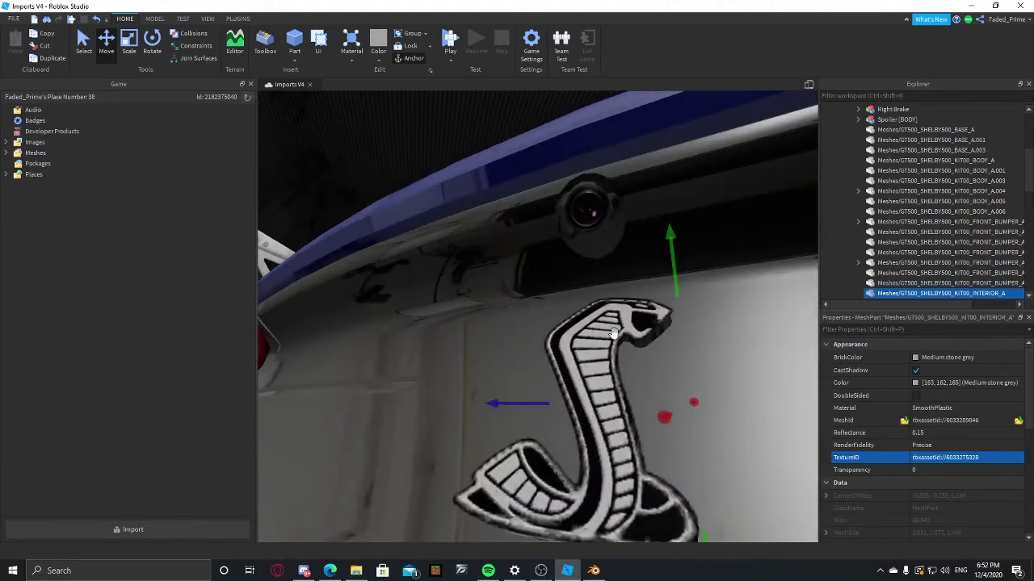
{"action": "left_click", "coordinate": [614, 334]}
{"action": "scroll", "coordinate": [569, 349], "scroll_direction": "down", "scroll_amount": 10}
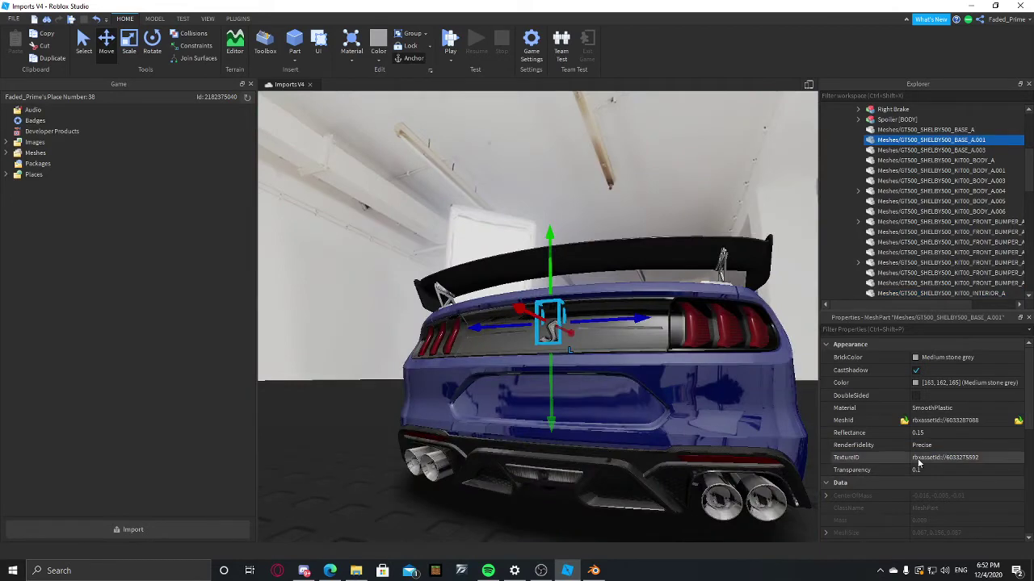
{"action": "left_click", "coordinate": [916, 469]}
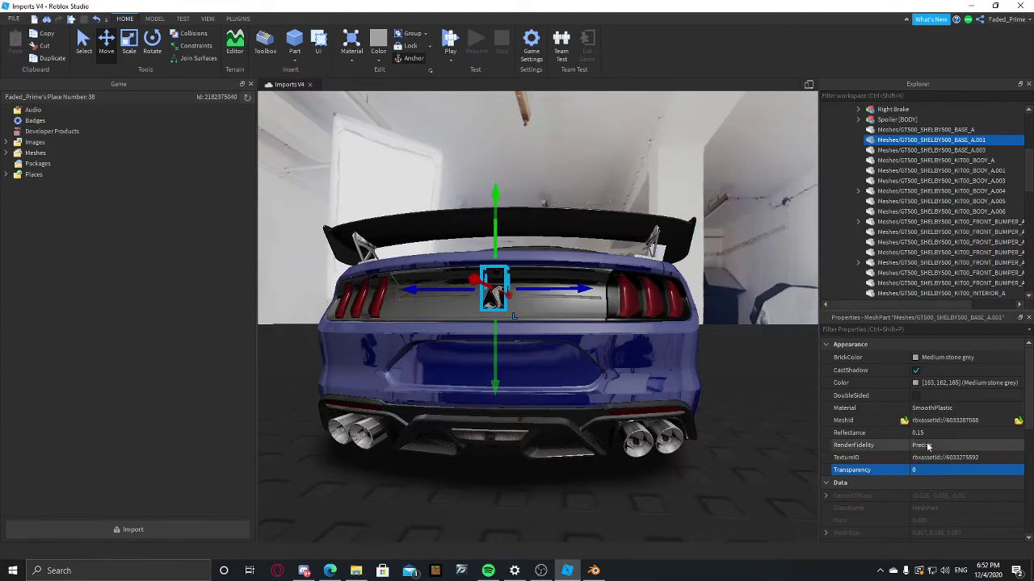
{"action": "left_click", "coordinate": [929, 458]}
{"action": "key", "text": "Return"}
{"action": "left_click", "coordinate": [688, 437]}
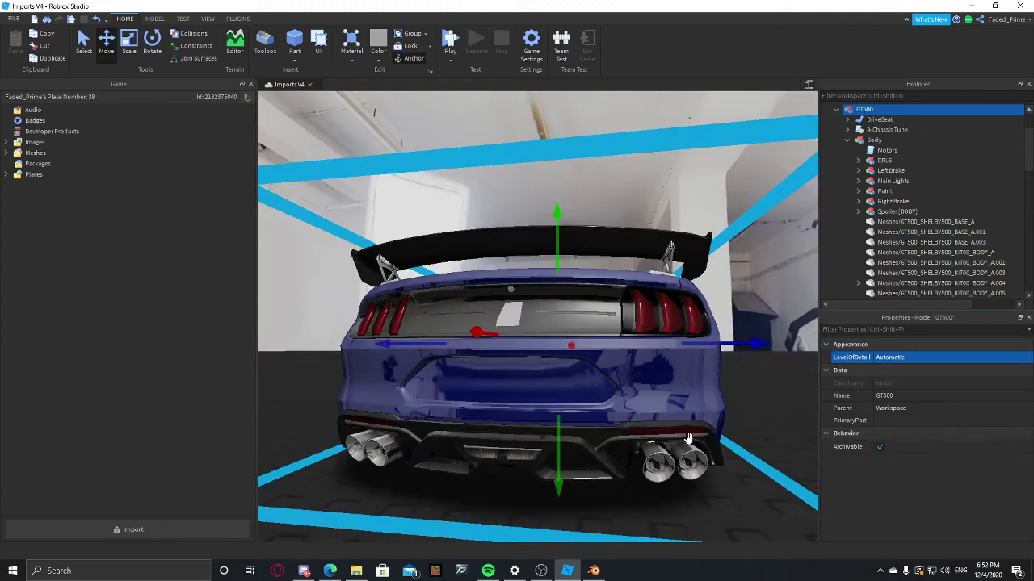
{"action": "scroll", "coordinate": [688, 438], "scroll_direction": "up", "scroll_amount": 5}
{"action": "scroll", "coordinate": [686, 438], "scroll_direction": "down", "scroll_amount": 3}
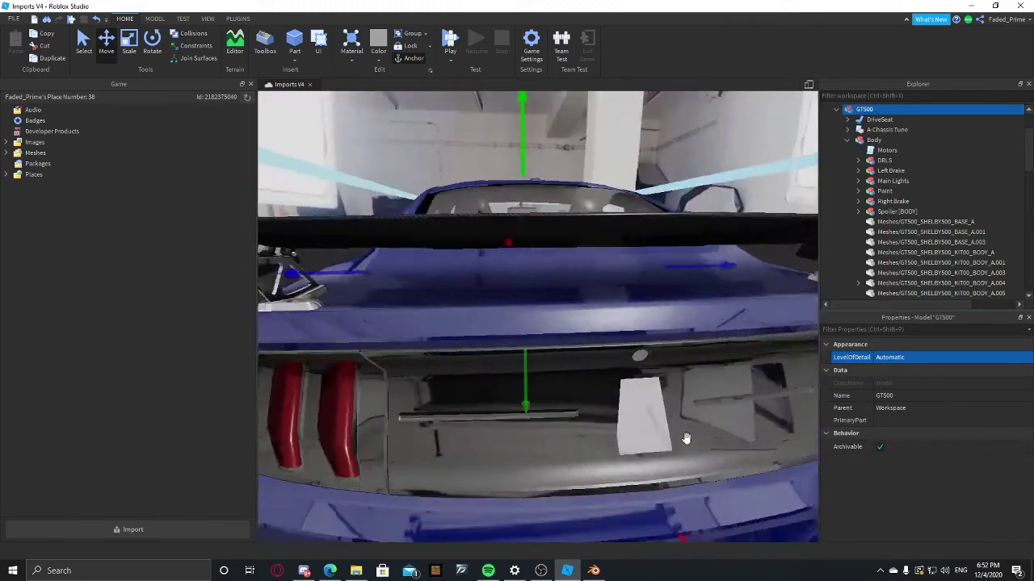
{"action": "scroll", "coordinate": [686, 437], "scroll_direction": "up", "scroll_amount": 3}
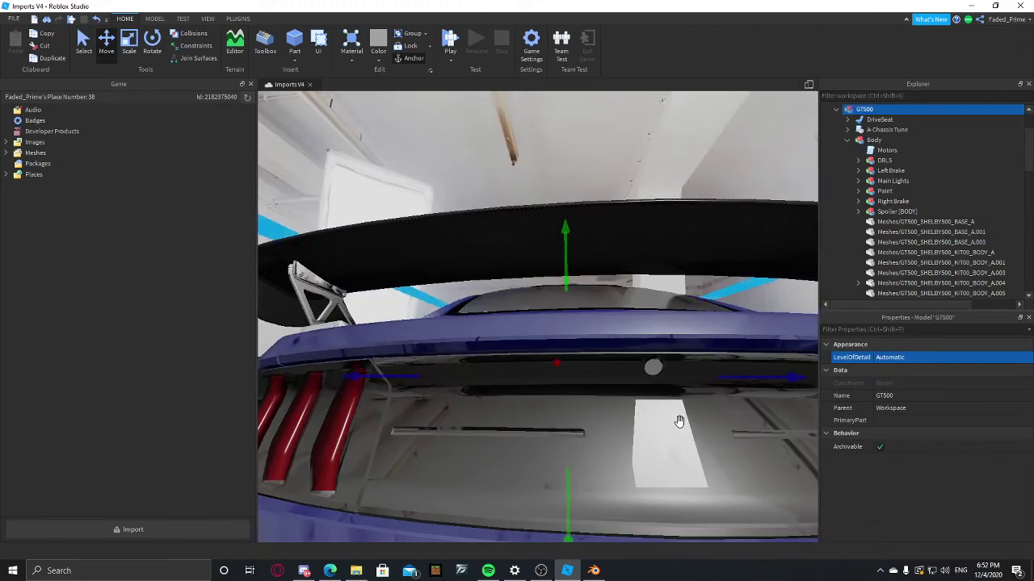
{"action": "scroll", "coordinate": [680, 422], "scroll_direction": "up", "scroll_amount": 3}
{"action": "left_click", "coordinate": [669, 420]}
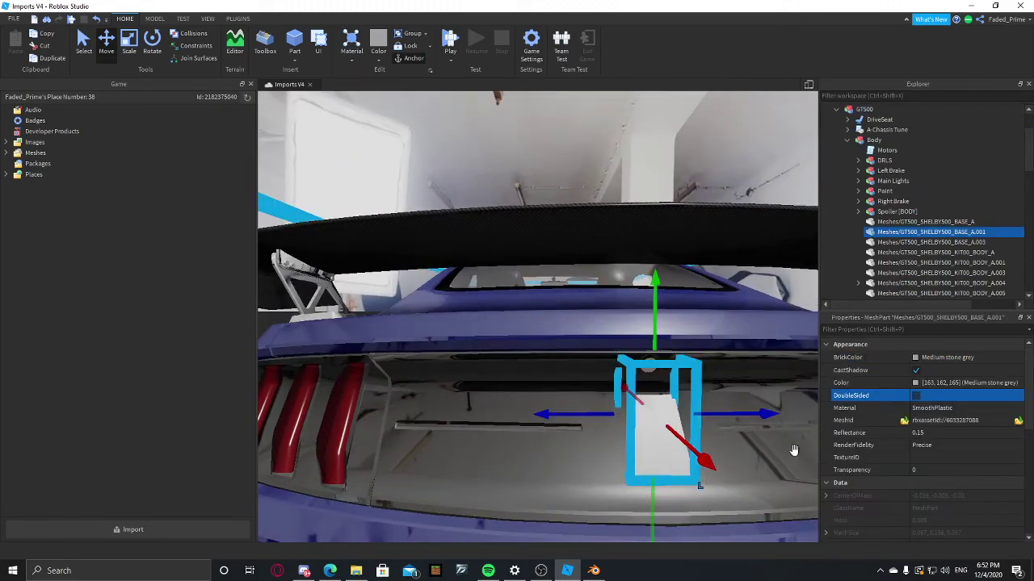
{"action": "left_click", "coordinate": [936, 457]}
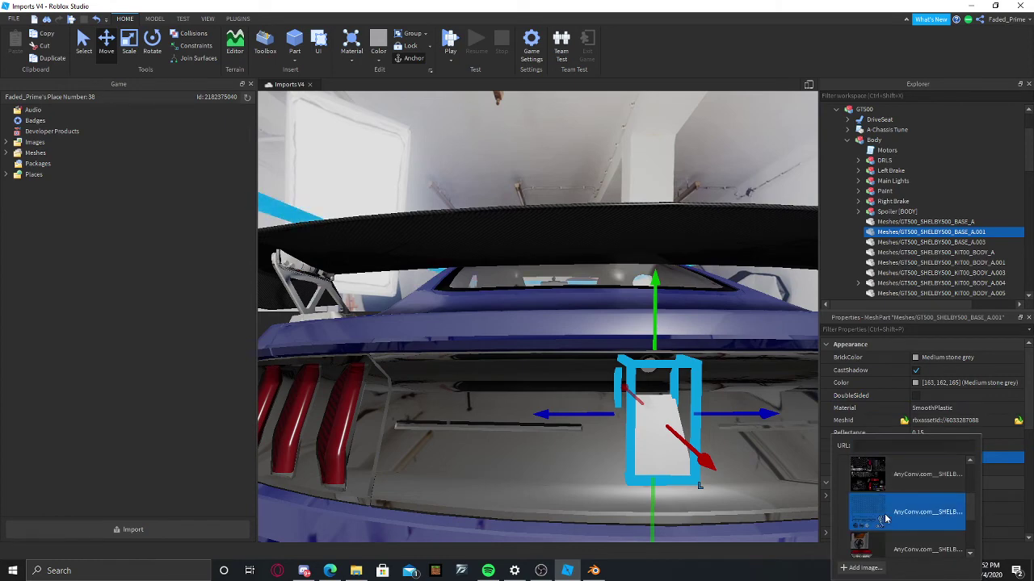
{"action": "left_click", "coordinate": [888, 513]}
{"action": "left_click", "coordinate": [930, 470]}
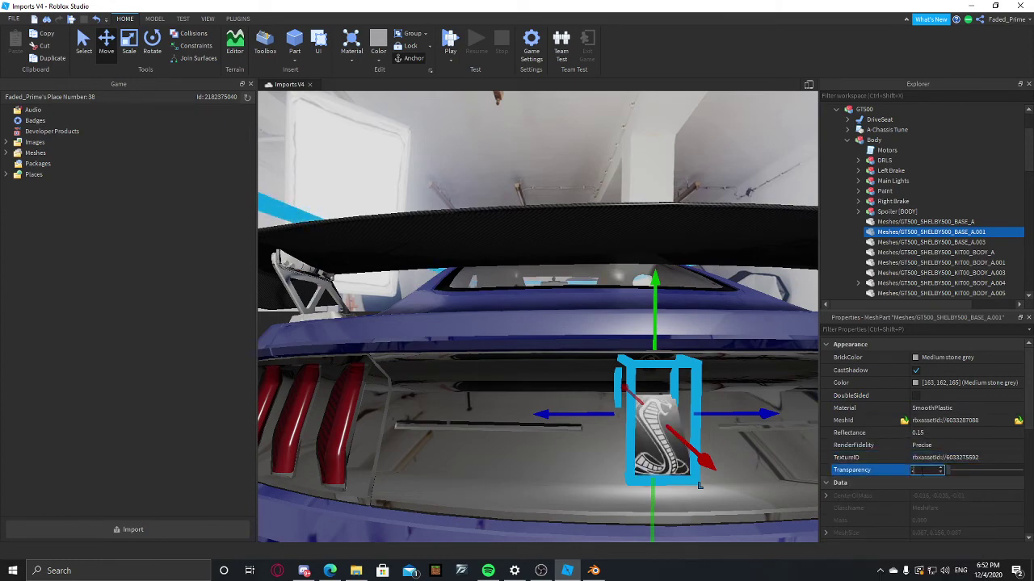
{"action": "right_click", "coordinate": [435, 473]}
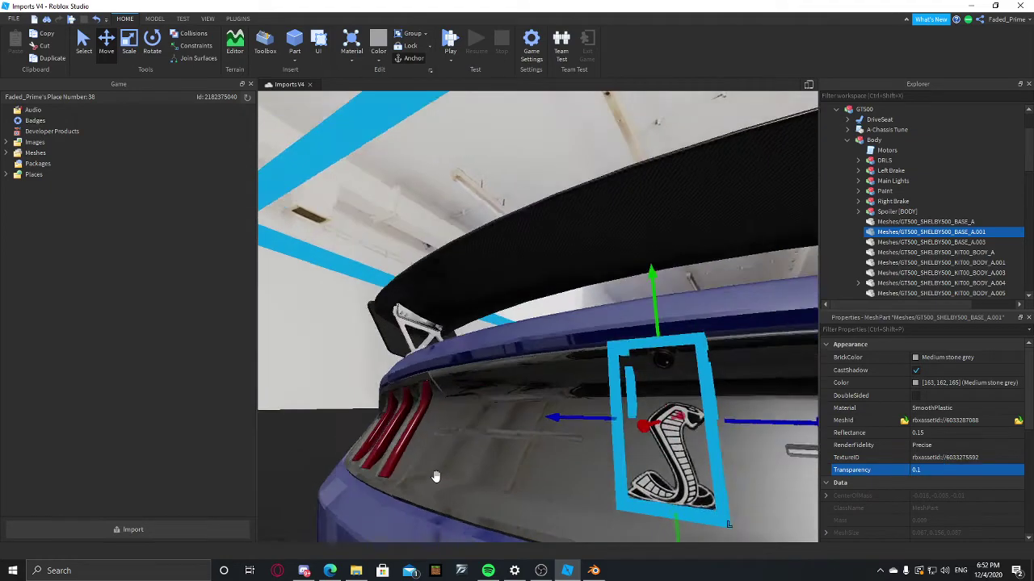
Select the honeycomb grille mesh in the GT500's front bumper, clear its TextureID and set its transparency to 0
{"action": "left_click", "coordinate": [424, 476]}
{"action": "left_click", "coordinate": [312, 452]}
{"action": "right_click", "coordinate": [311, 452]}
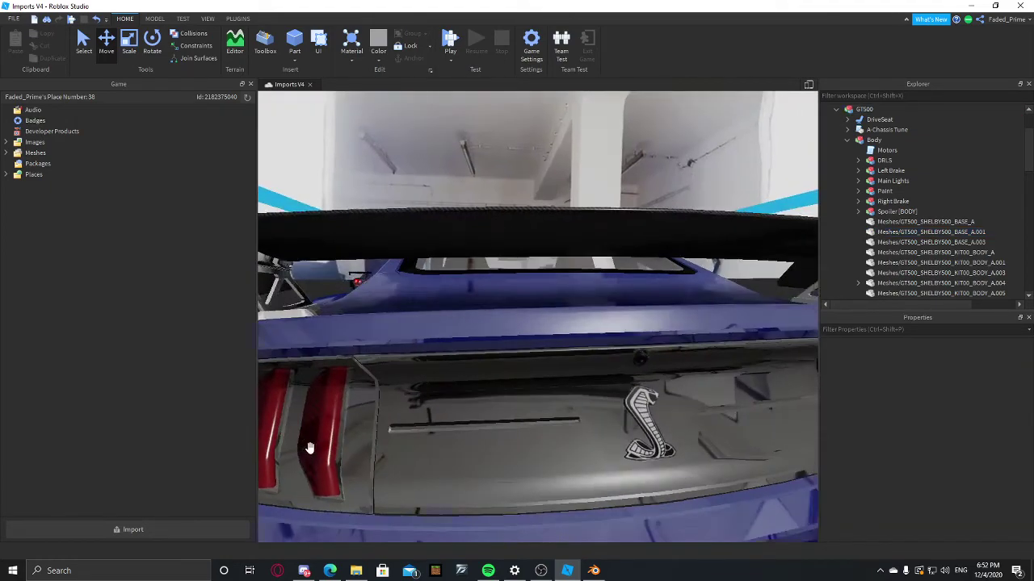
{"action": "scroll", "coordinate": [311, 449], "scroll_direction": "up", "scroll_amount": 6}
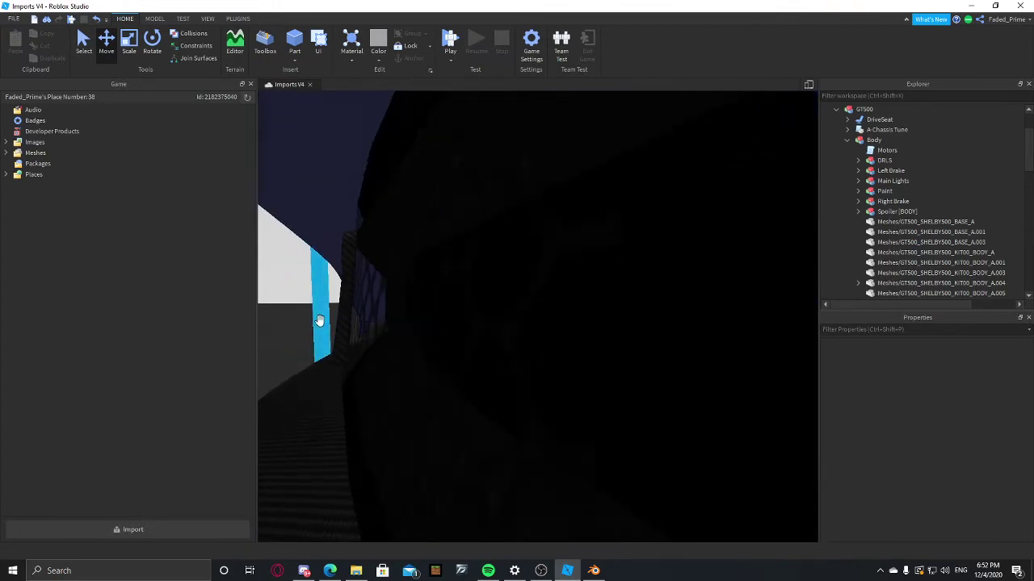
{"action": "left_click", "coordinate": [379, 307]}
{"action": "left_click", "coordinate": [932, 458]}
{"action": "key", "text": "BackSpace"}
{"action": "key", "text": "Return"}
{"action": "left_click", "coordinate": [931, 472]}
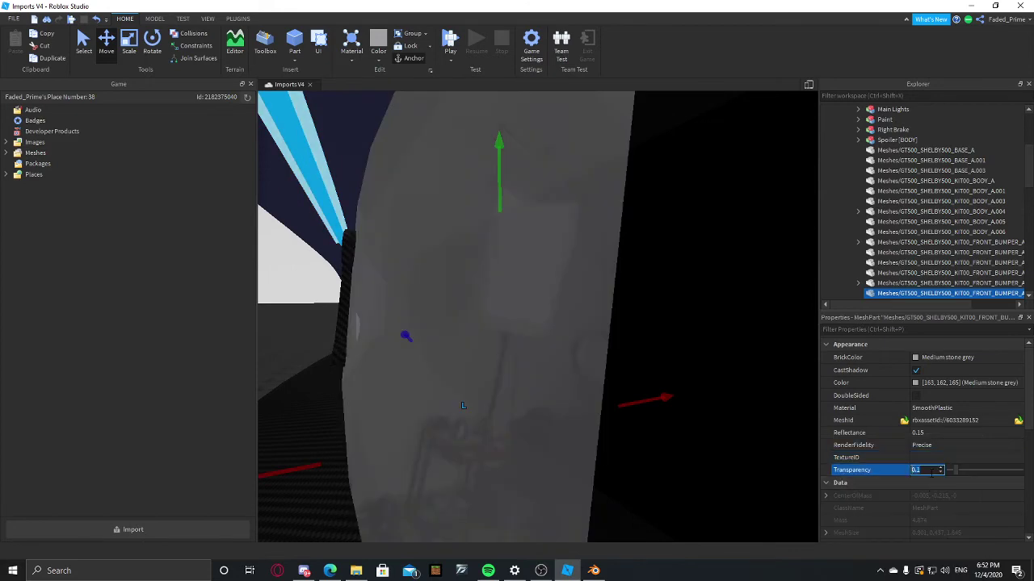
{"action": "type", "text": "0"}
{"action": "right_click", "coordinate": [672, 379]}
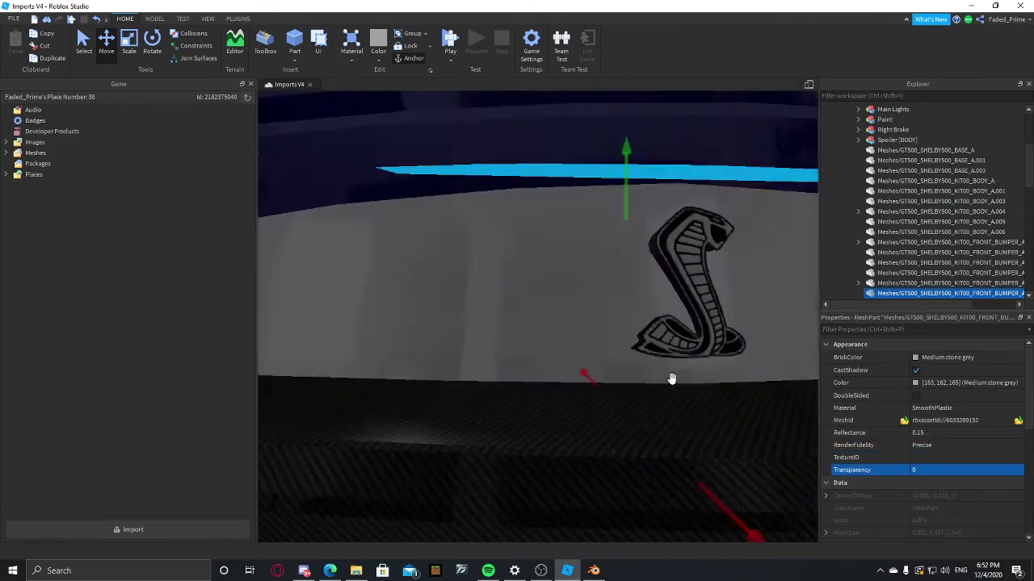
{"action": "left_click", "coordinate": [938, 458]}
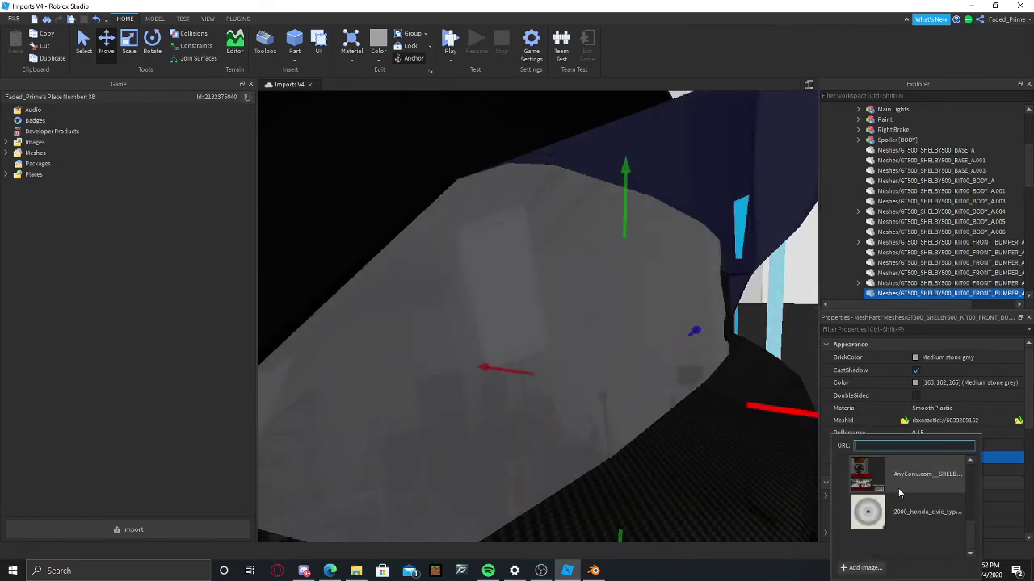
{"action": "left_click", "coordinate": [900, 517]}
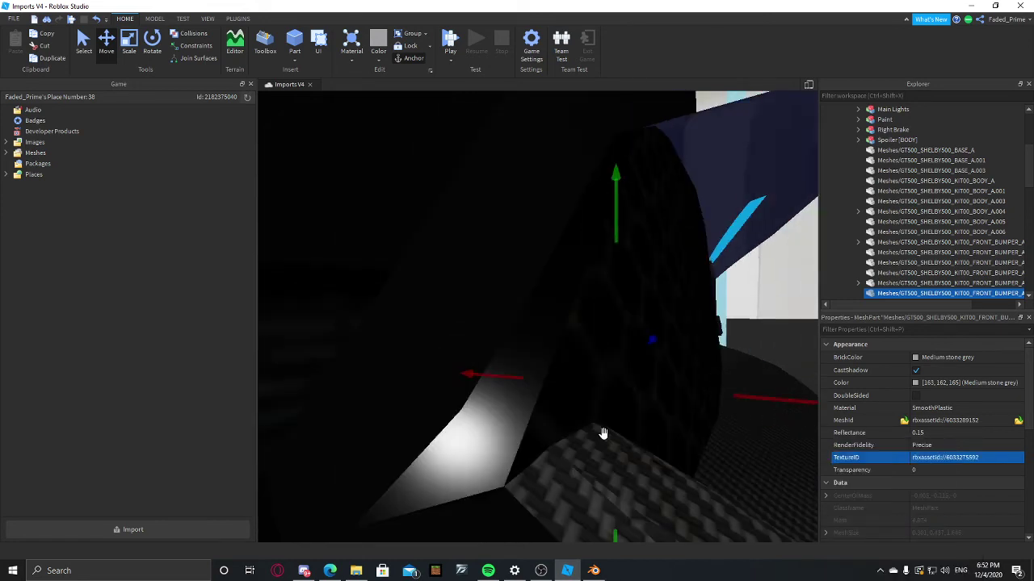
{"action": "left_click", "coordinate": [930, 470]}
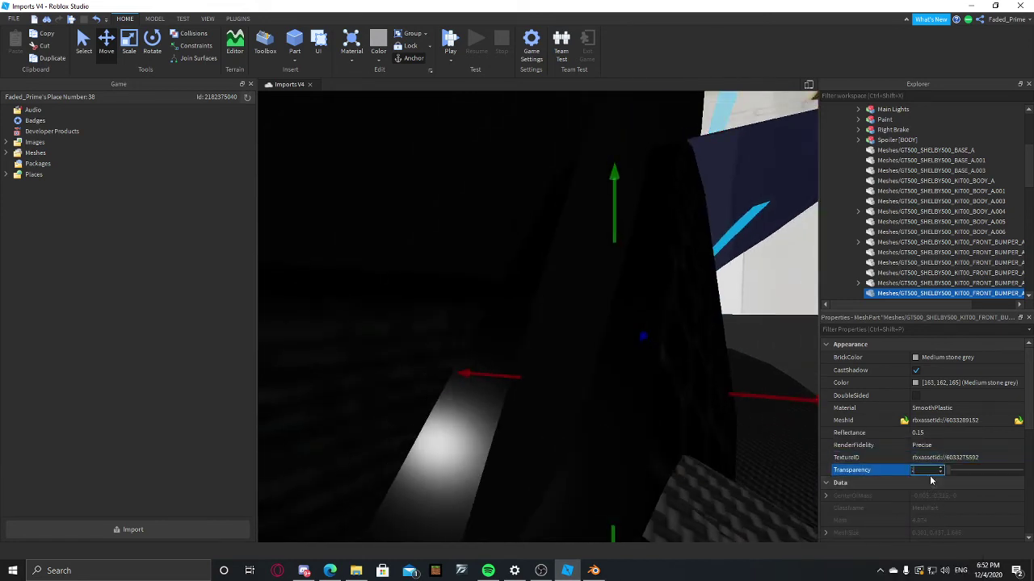
{"action": "left_click_drag", "start_coordinate": [624, 331], "coordinate": [621, 326]}
{"action": "scroll", "coordinate": [621, 325], "scroll_direction": "down", "scroll_amount": 6}
{"action": "scroll", "coordinate": [620, 325], "scroll_direction": "down", "scroll_amount": 3}
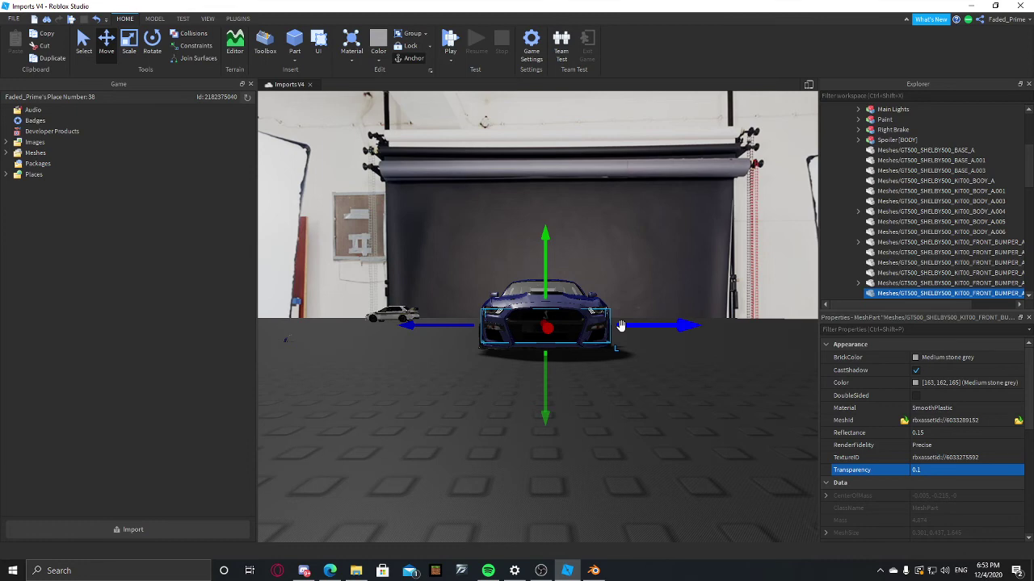
Deselect the grille mesh and examine the GT500 from the front, side and rear
{"action": "left_click", "coordinate": [656, 408]}
{"action": "key", "text": "a"}
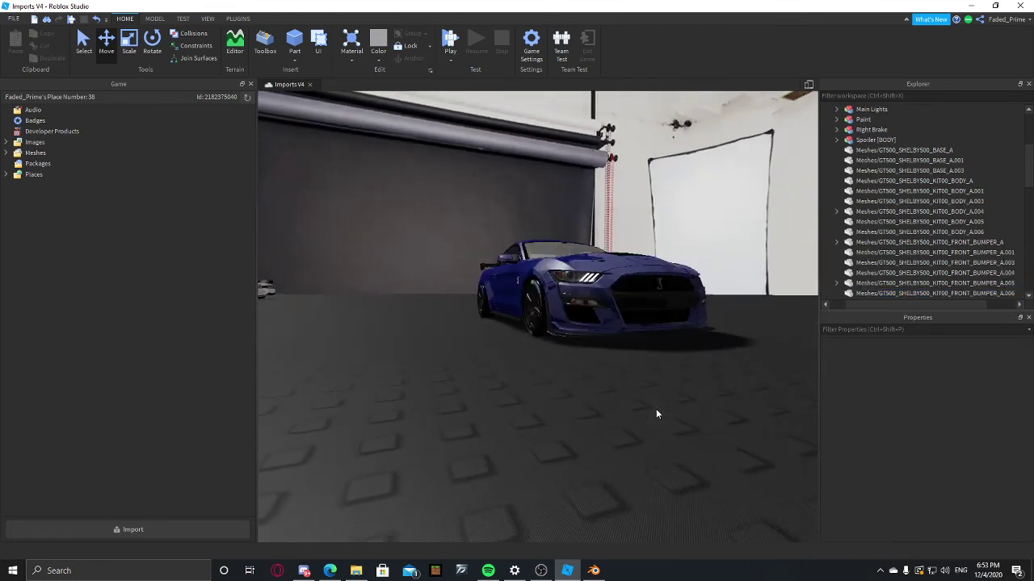
{"action": "scroll", "coordinate": [656, 409], "scroll_direction": "up", "scroll_amount": 3}
{"action": "scroll", "coordinate": [656, 409], "scroll_direction": "down", "scroll_amount": 4}
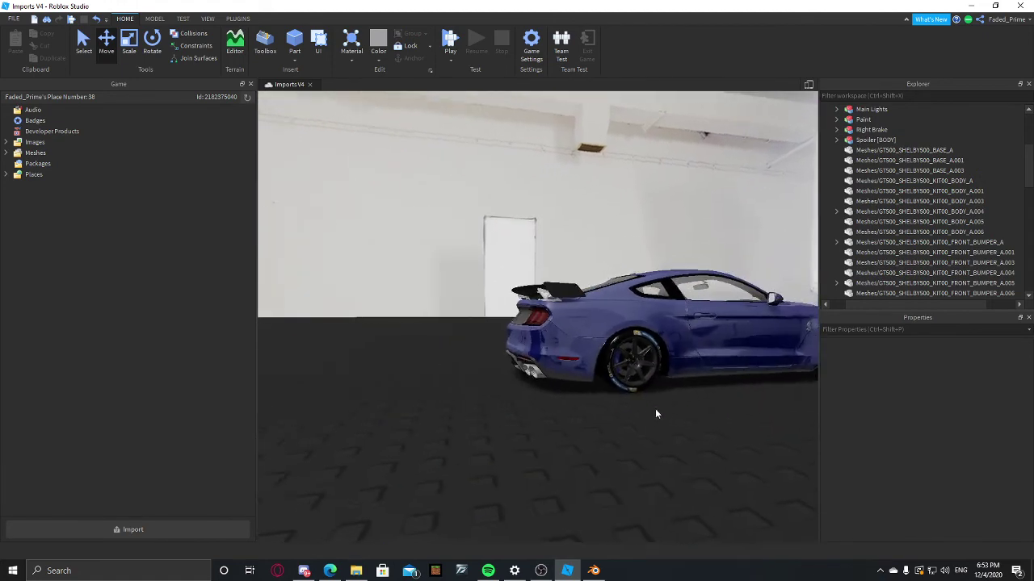
{"action": "scroll", "coordinate": [656, 411], "scroll_direction": "up", "scroll_amount": 3}
{"action": "scroll", "coordinate": [657, 410], "scroll_direction": "down", "scroll_amount": 3}
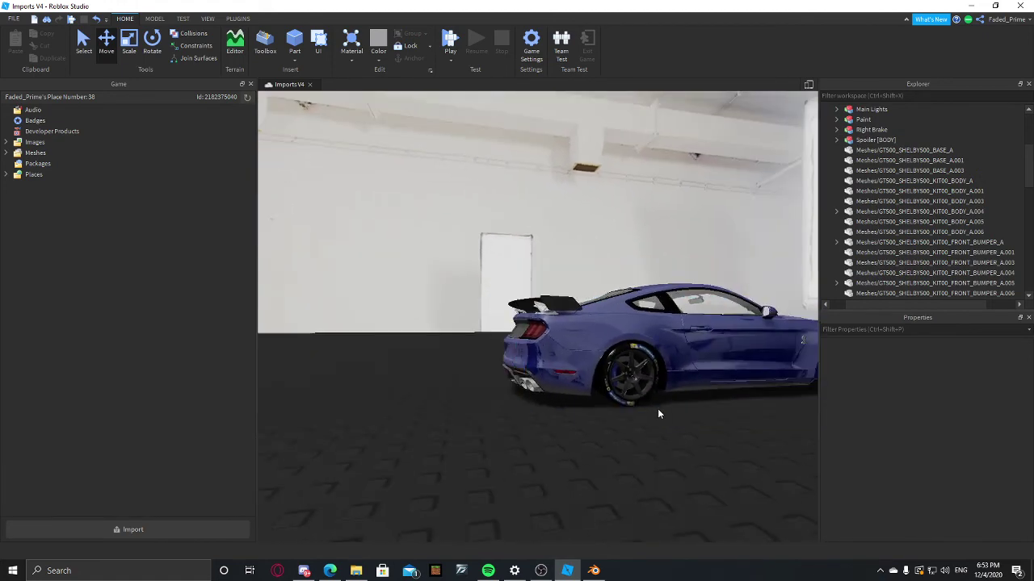